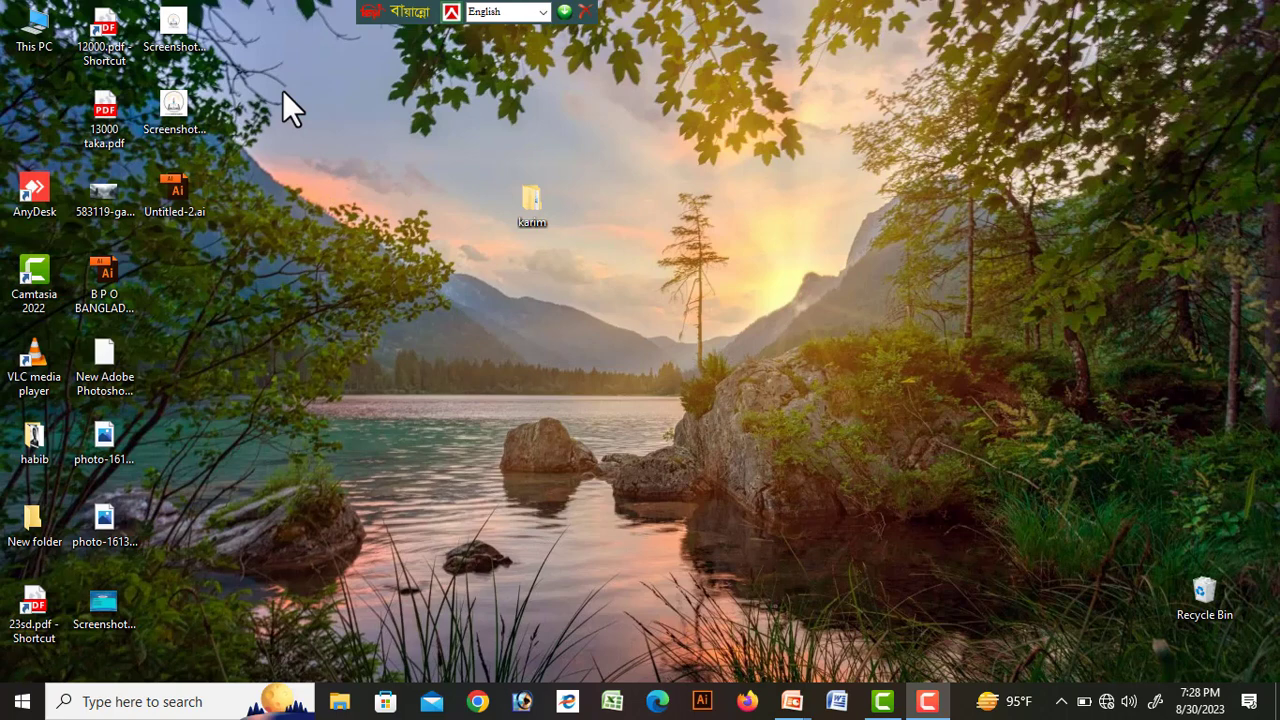
Switch the desktop icons to large size, followed by medium size.
{"action": "right_click", "coordinate": [264, 266]}
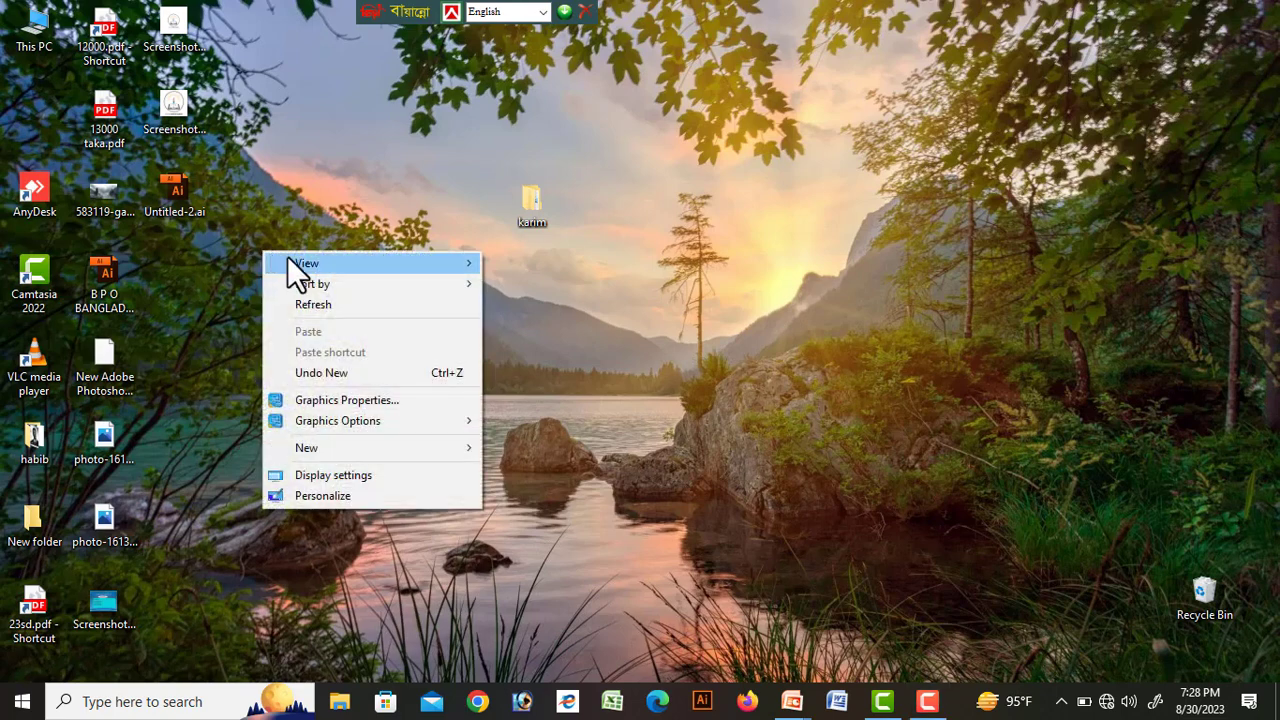
{"action": "mouse_move", "coordinate": [333, 257]}
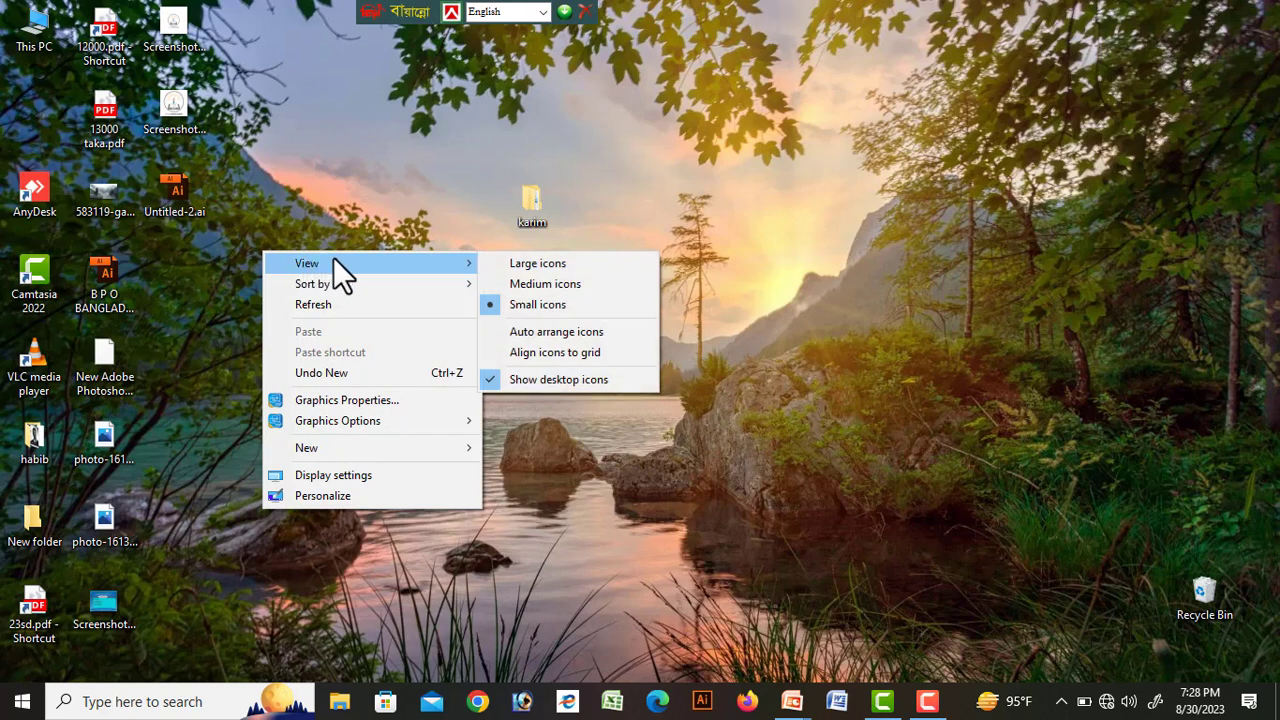
{"action": "left_click", "coordinate": [517, 265]}
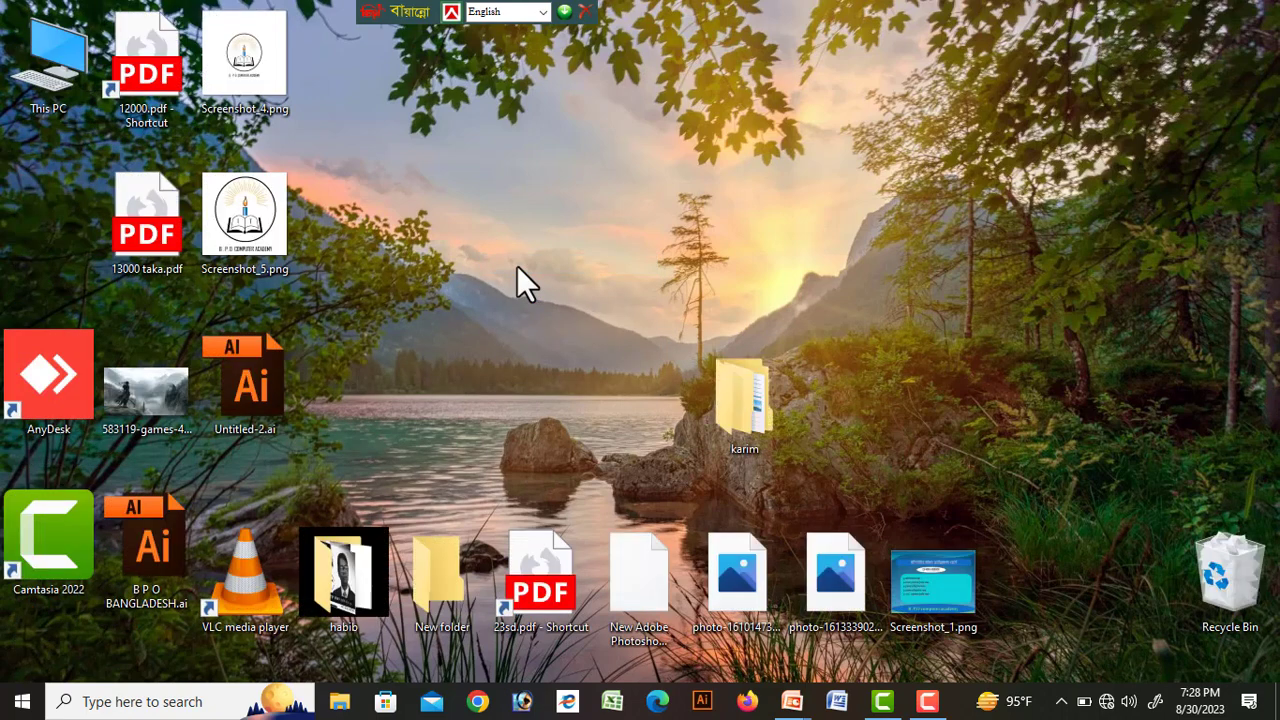
{"action": "right_click", "coordinate": [446, 153]}
{"action": "mouse_move", "coordinate": [493, 164]}
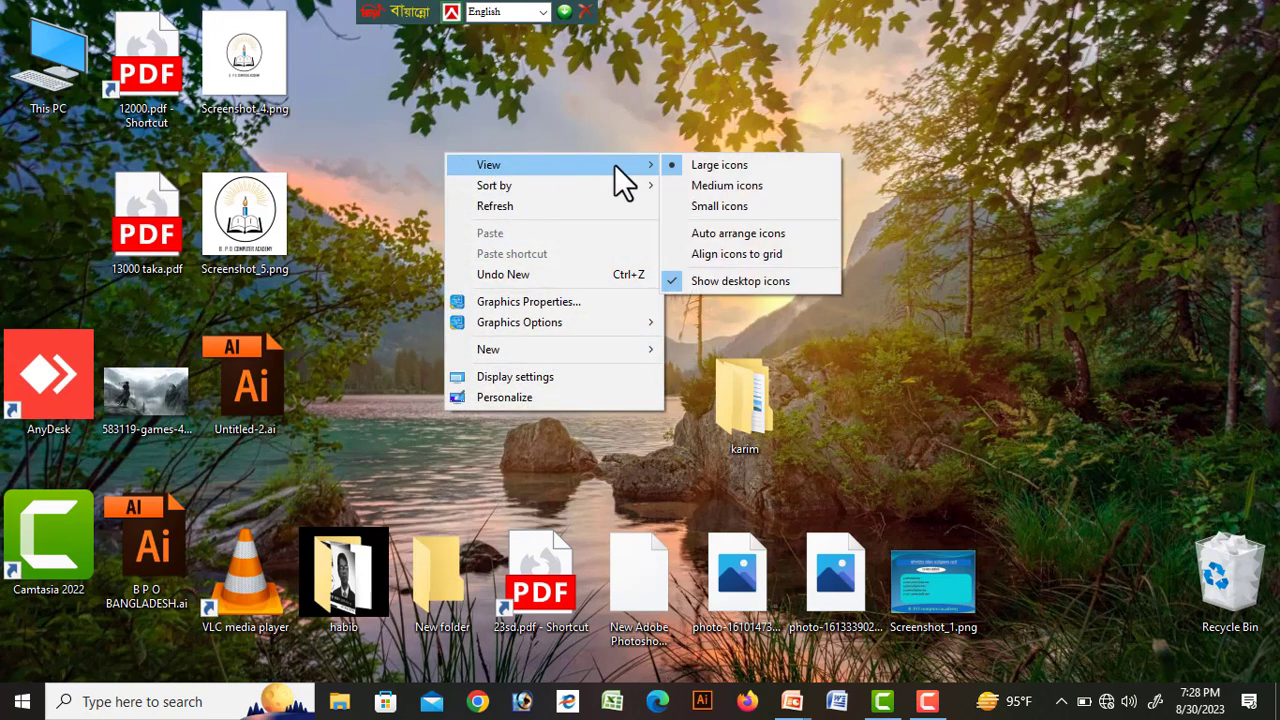
{"action": "left_click", "coordinate": [722, 186]}
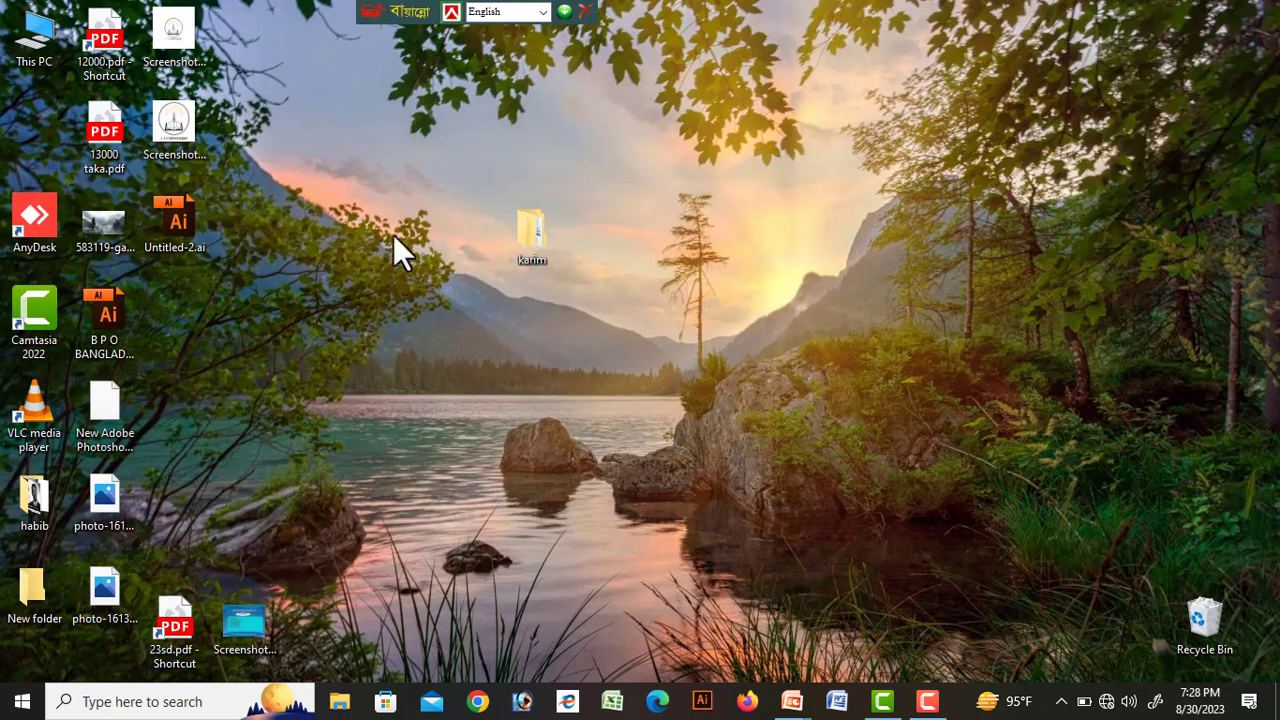
Set the desktop icons to the small size.
{"action": "right_click", "coordinate": [372, 216]}
{"action": "mouse_move", "coordinate": [509, 228]}
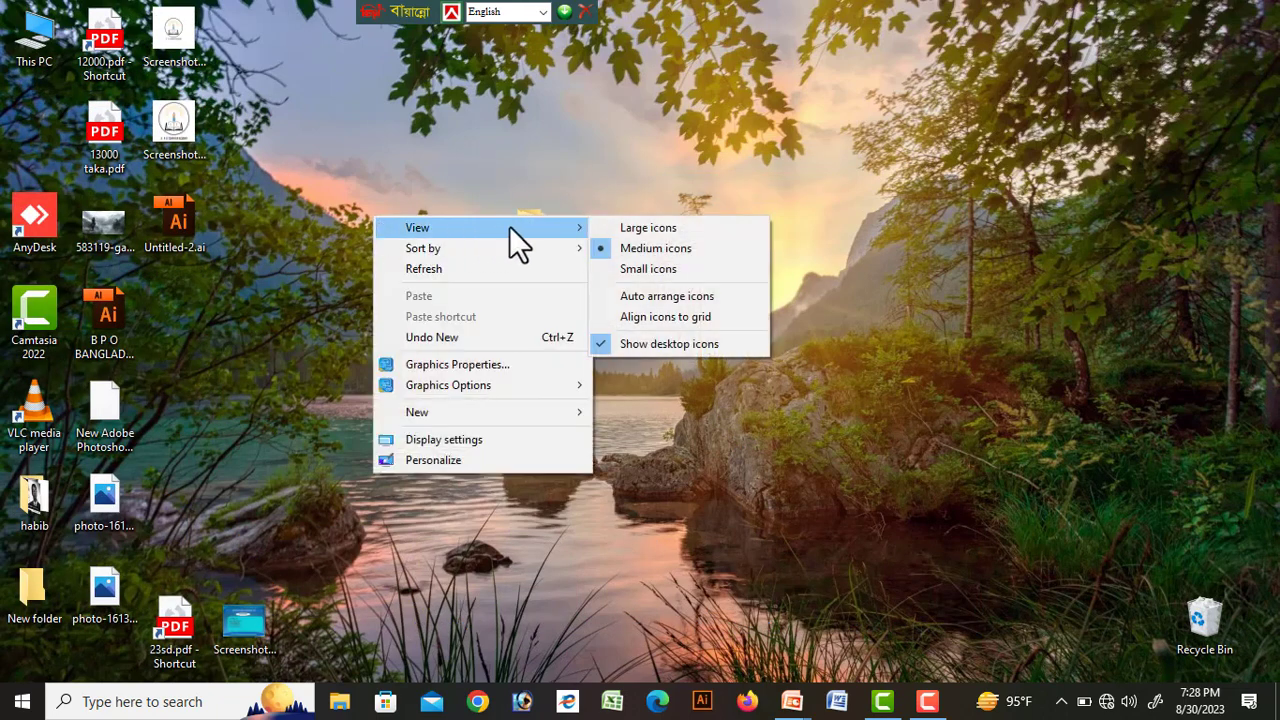
{"action": "left_click", "coordinate": [637, 268]}
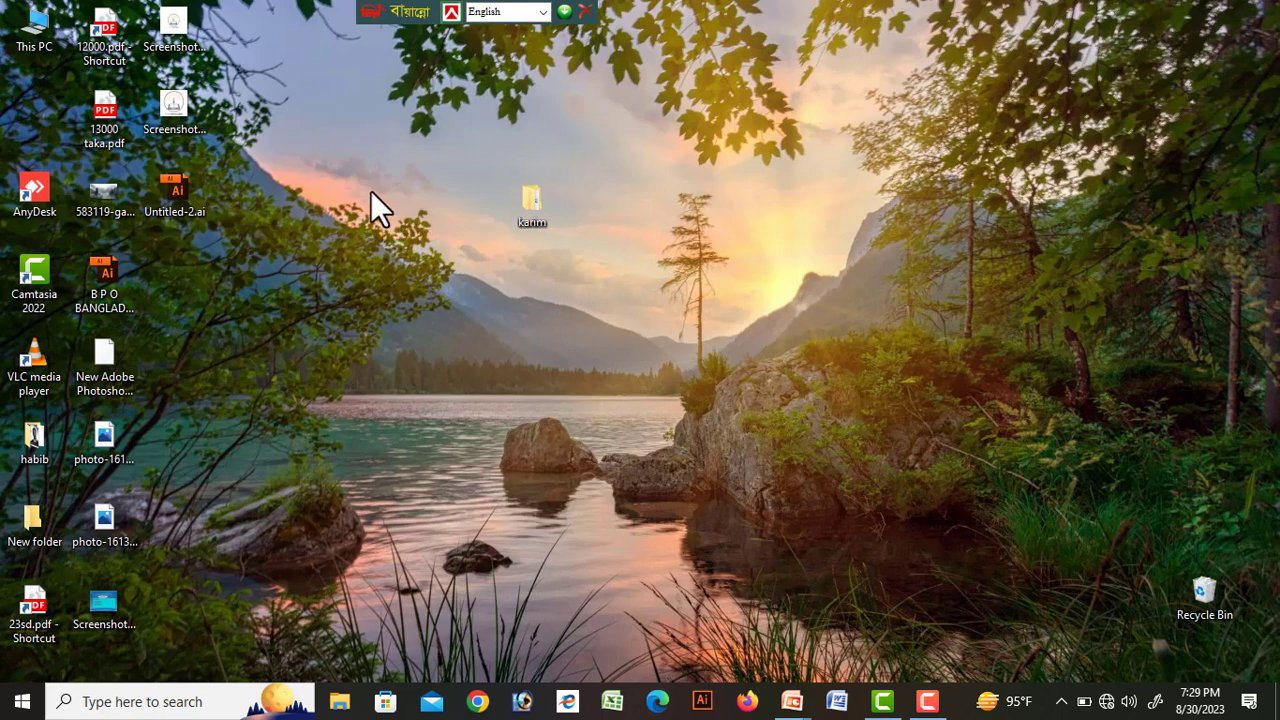
Turn on automatic arrangement of the desktop icons and try to move the folder above the Recycle Bin to the middle of the desktop.
{"action": "right_click", "coordinate": [351, 160]}
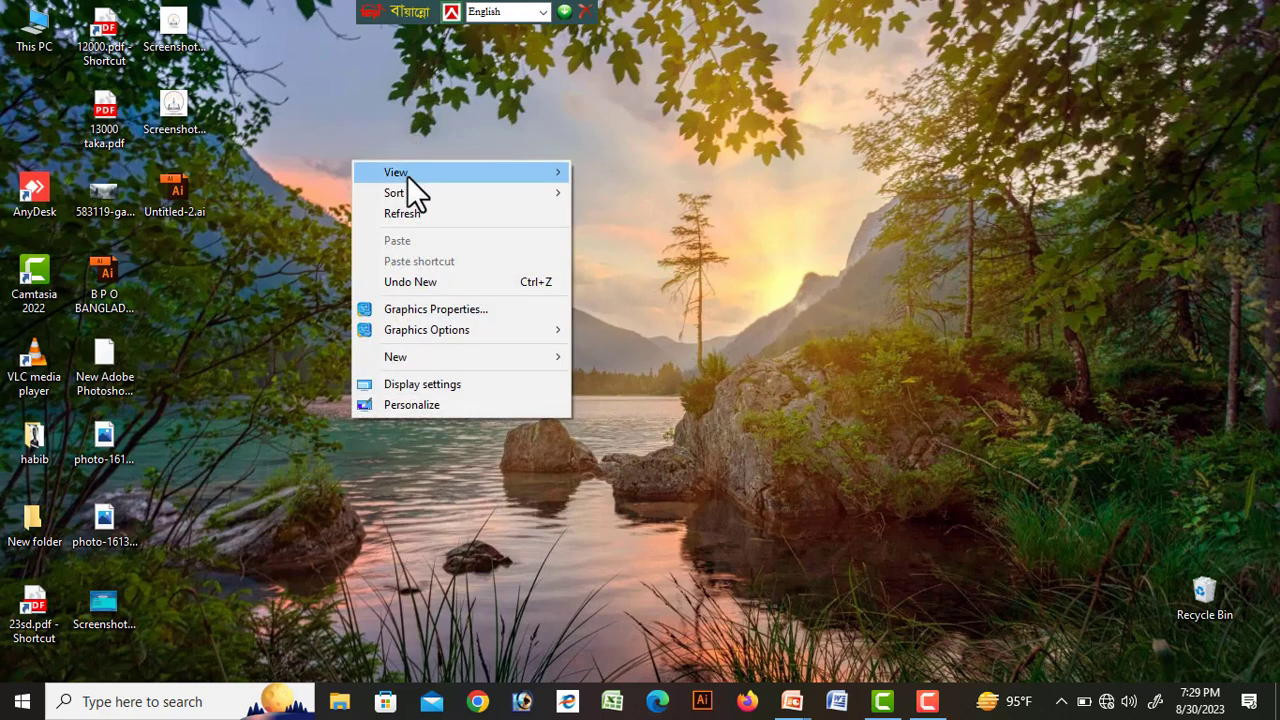
{"action": "mouse_move", "coordinate": [407, 175]}
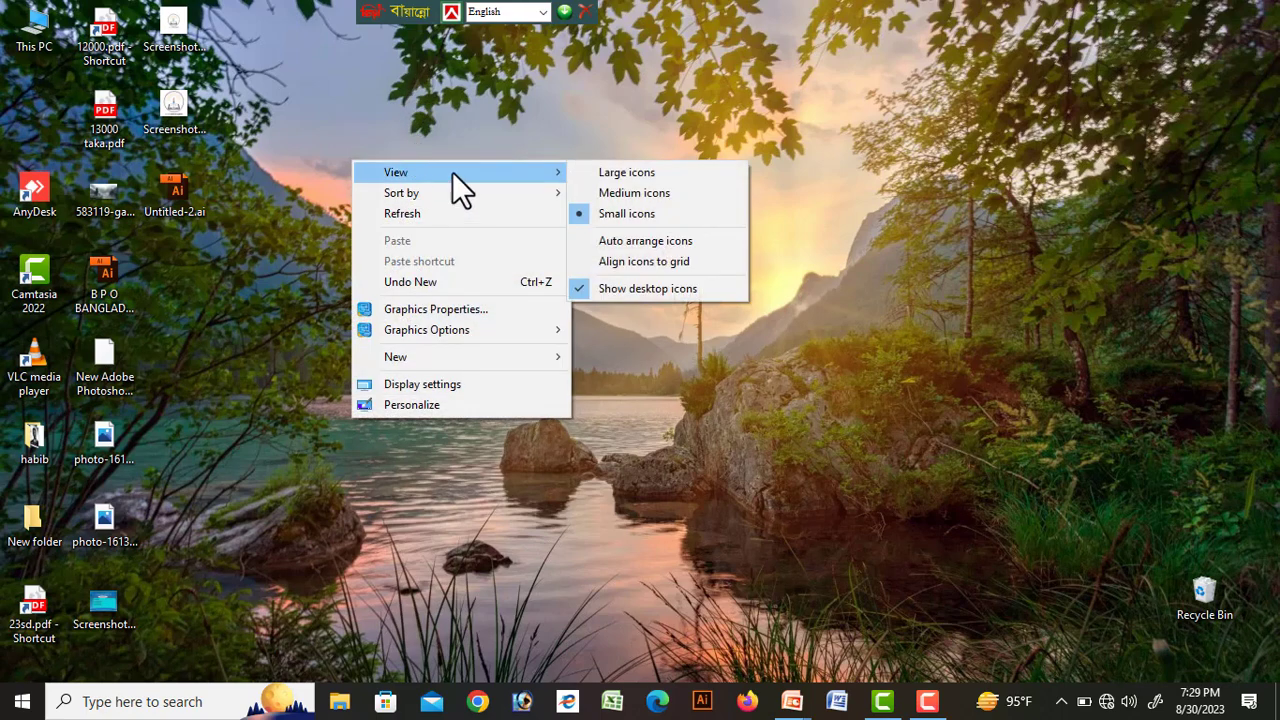
{"action": "left_click", "coordinate": [646, 242]}
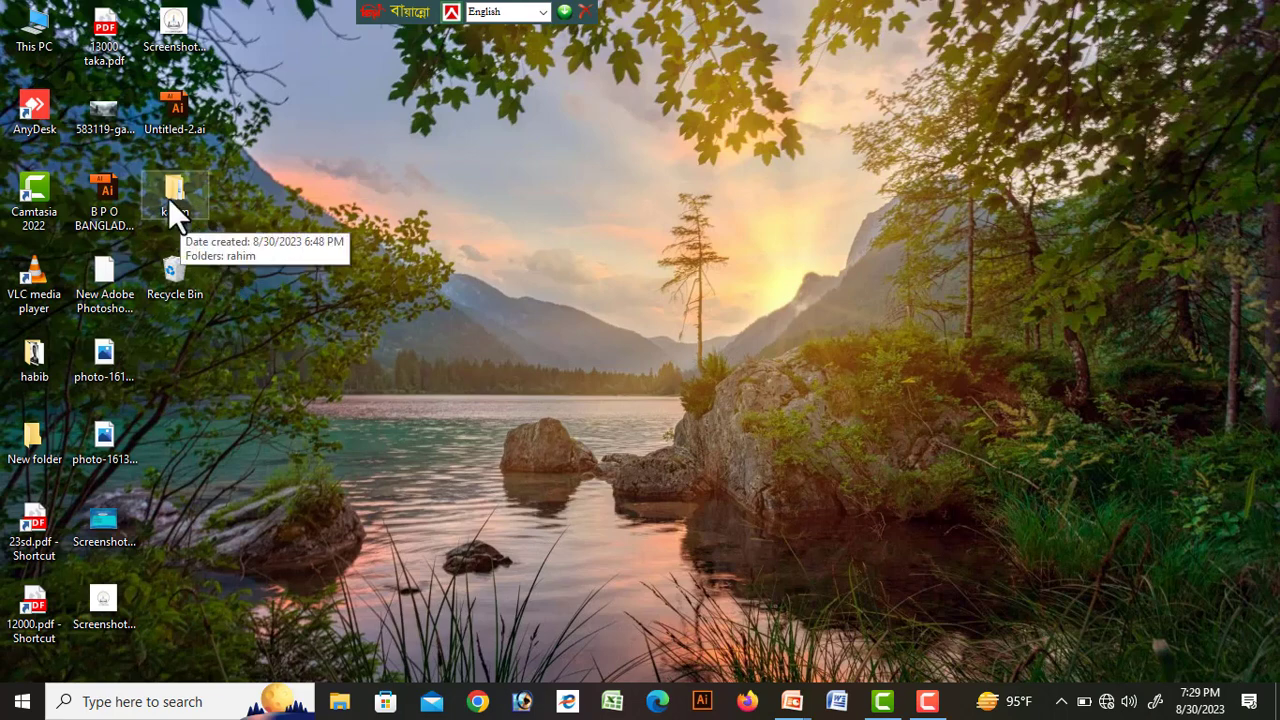
{"action": "left_click_drag", "start_coordinate": [168, 198], "coordinate": [652, 255]}
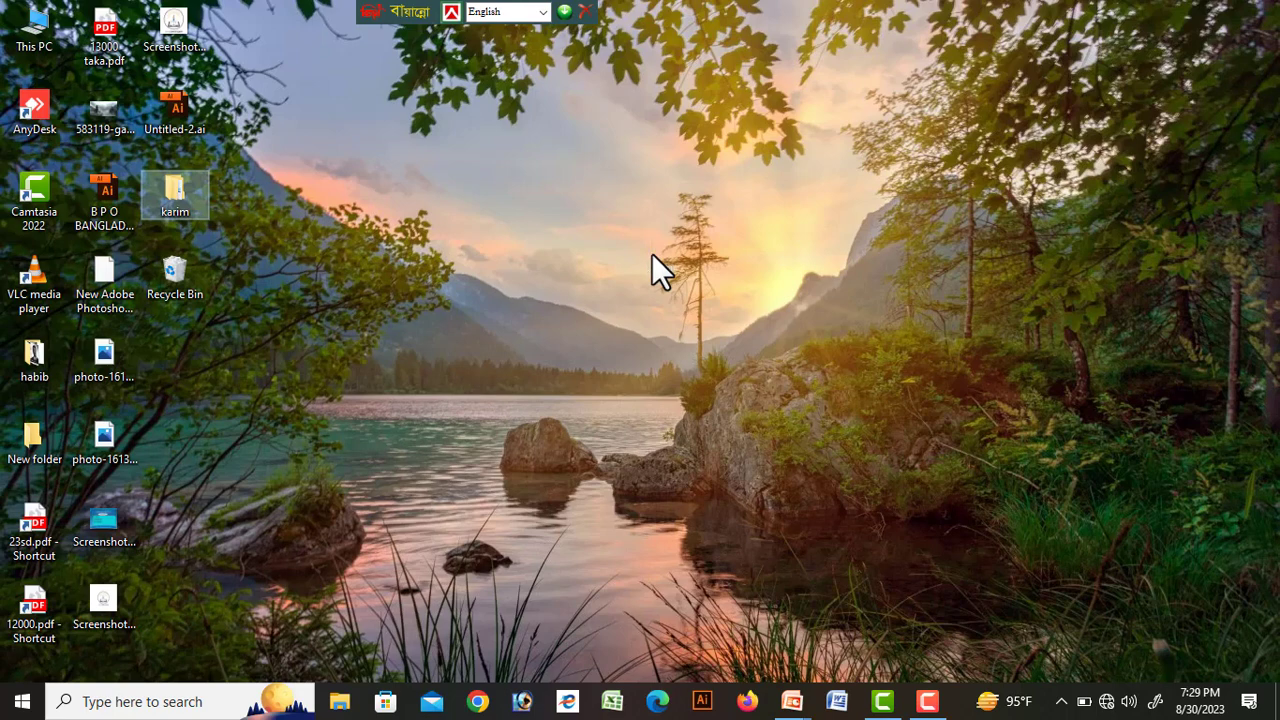
Turn off automatic icon arrangement and move the Recycle Bin to the lower-right area of the desktop.
{"action": "right_click", "coordinate": [352, 195]}
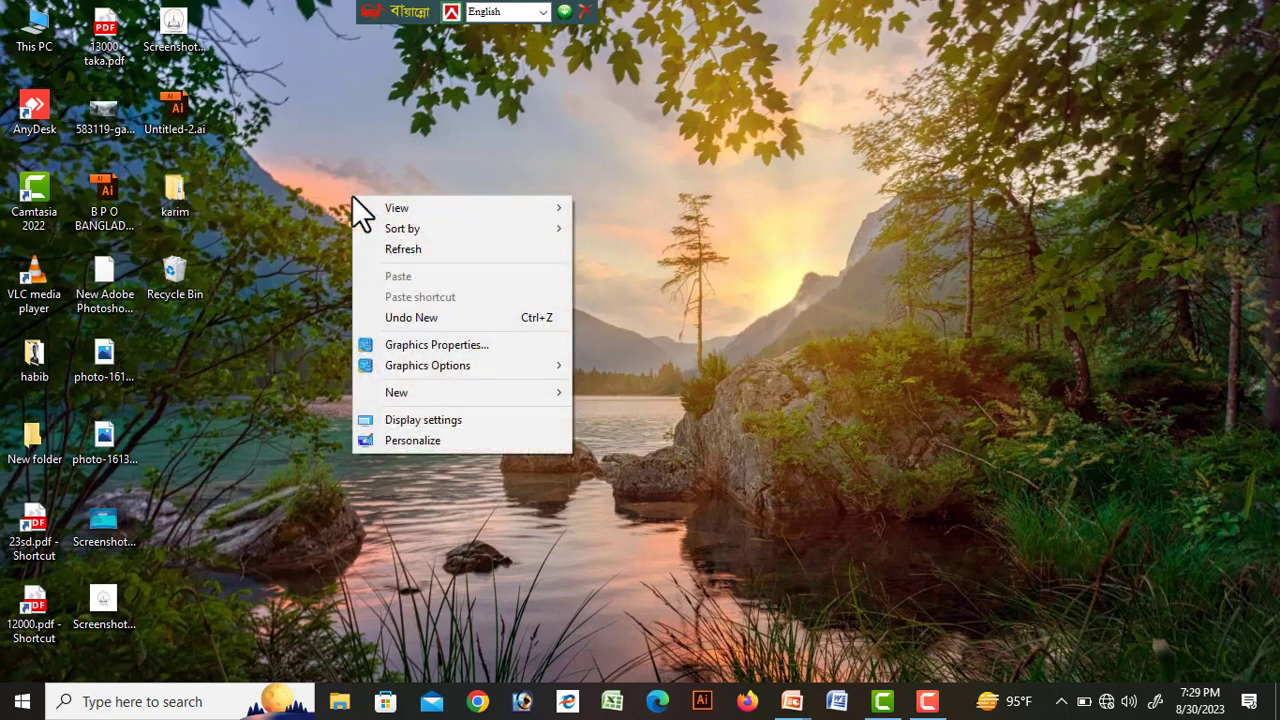
{"action": "mouse_move", "coordinate": [385, 205]}
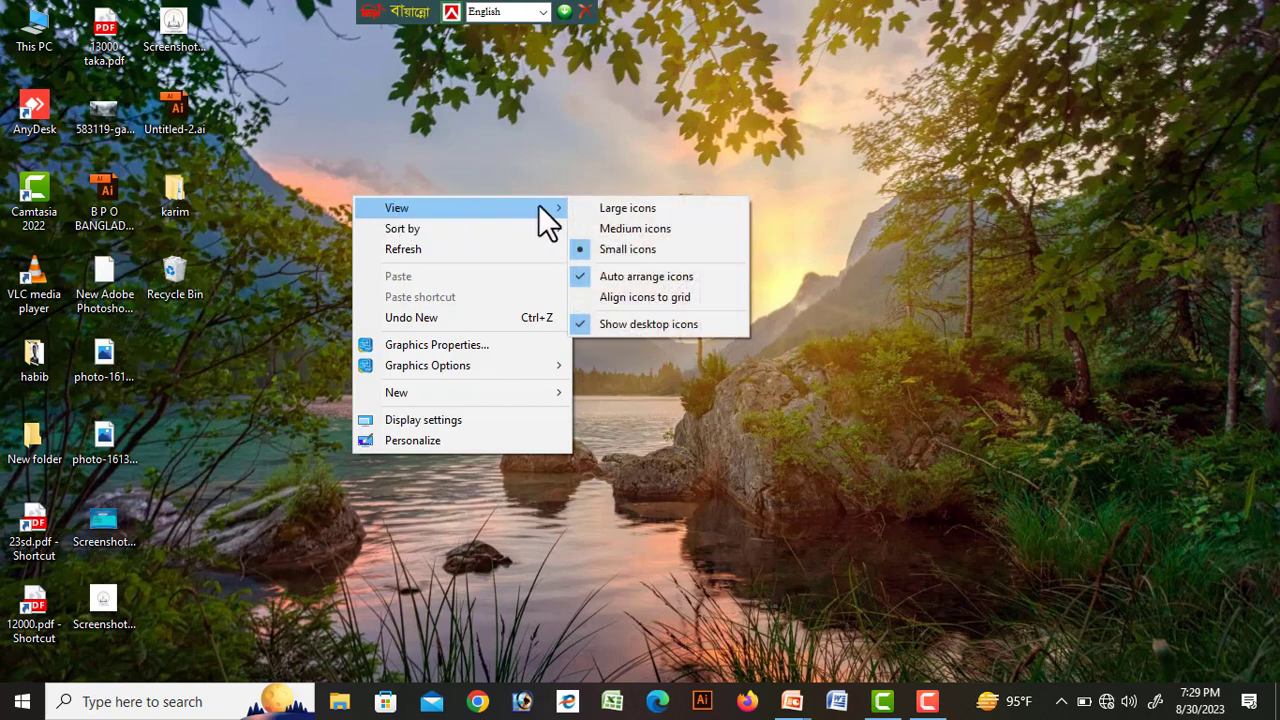
{"action": "left_click", "coordinate": [620, 277]}
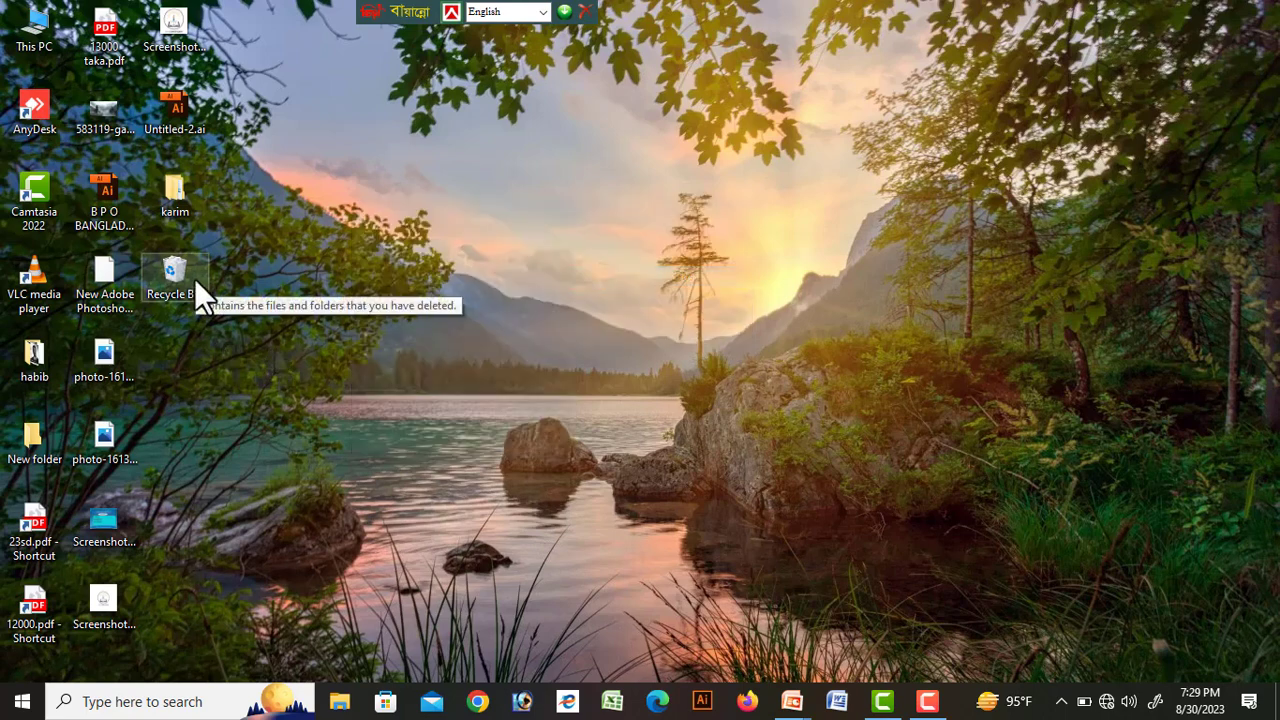
{"action": "left_click_drag", "start_coordinate": [156, 283], "coordinate": [684, 409]}
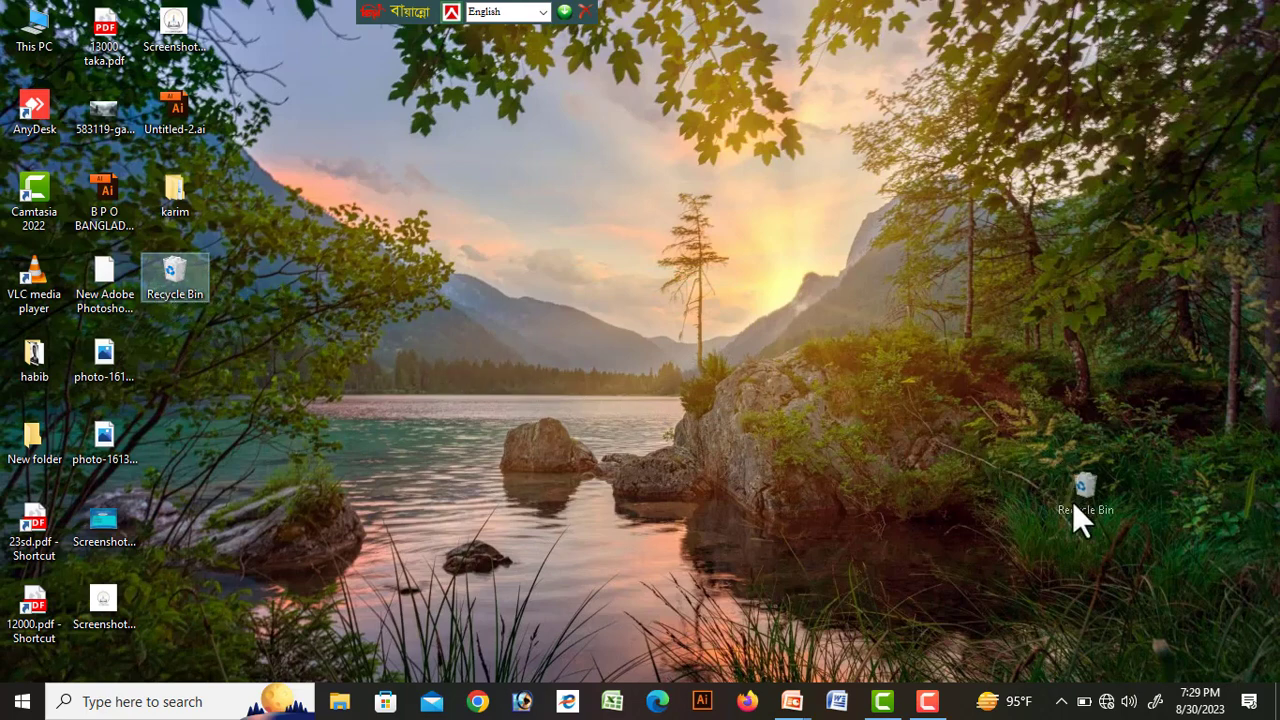
{"action": "left_click_drag", "start_coordinate": [1072, 501], "coordinate": [1198, 596]}
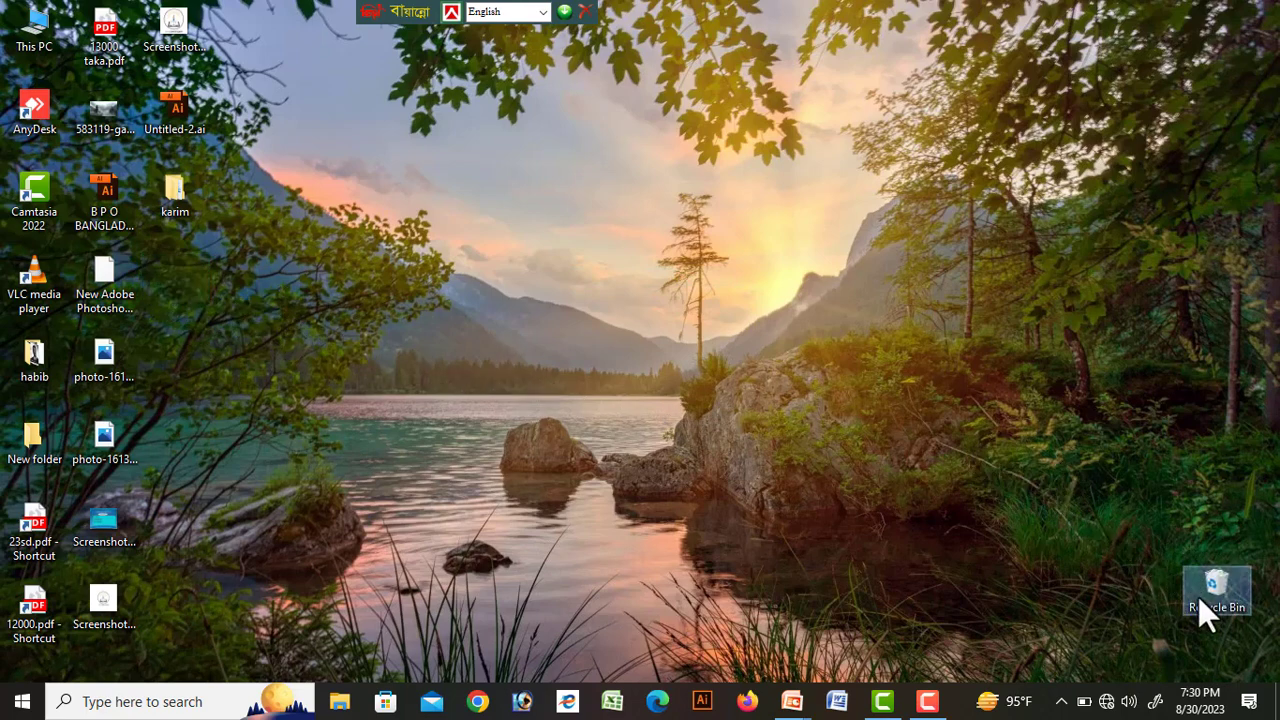
{"action": "left_click", "coordinate": [469, 348]}
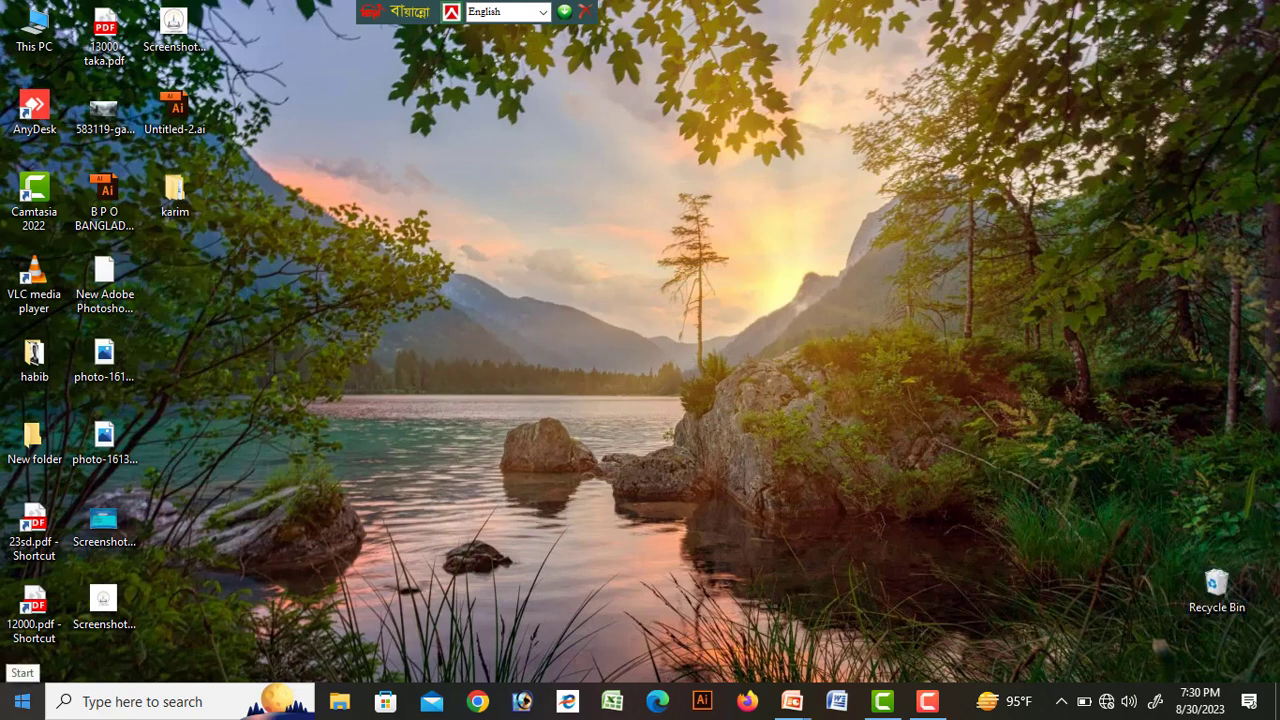
Hide all desktop icons and show them again.
{"action": "right_click", "coordinate": [374, 166]}
{"action": "mouse_move", "coordinate": [429, 174]}
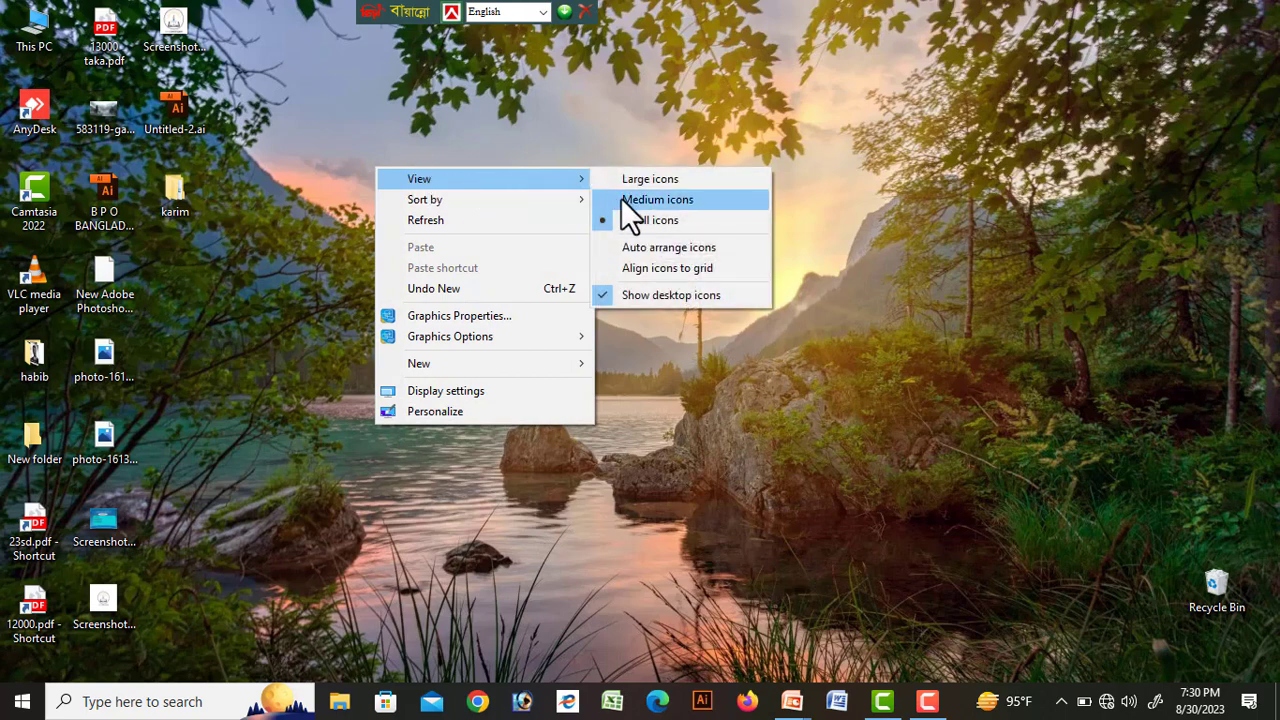
{"action": "left_click", "coordinate": [677, 294]}
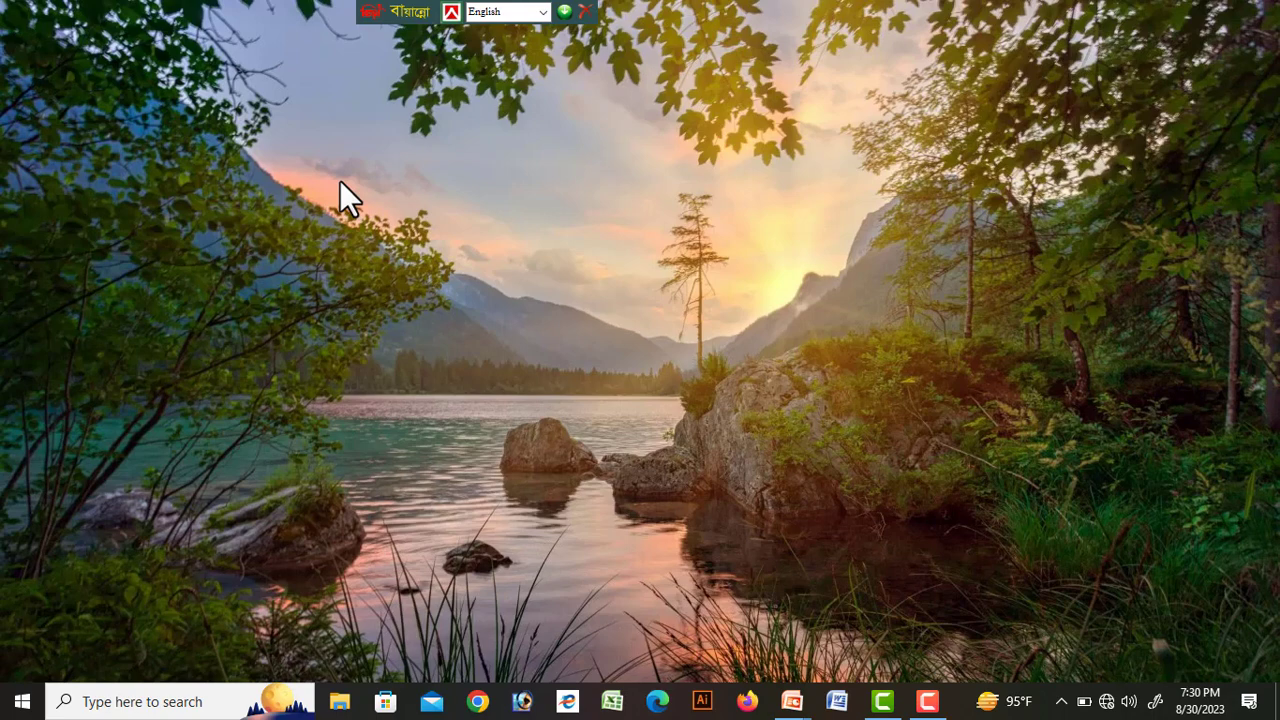
{"action": "right_click", "coordinate": [340, 182]}
{"action": "mouse_move", "coordinate": [352, 186]}
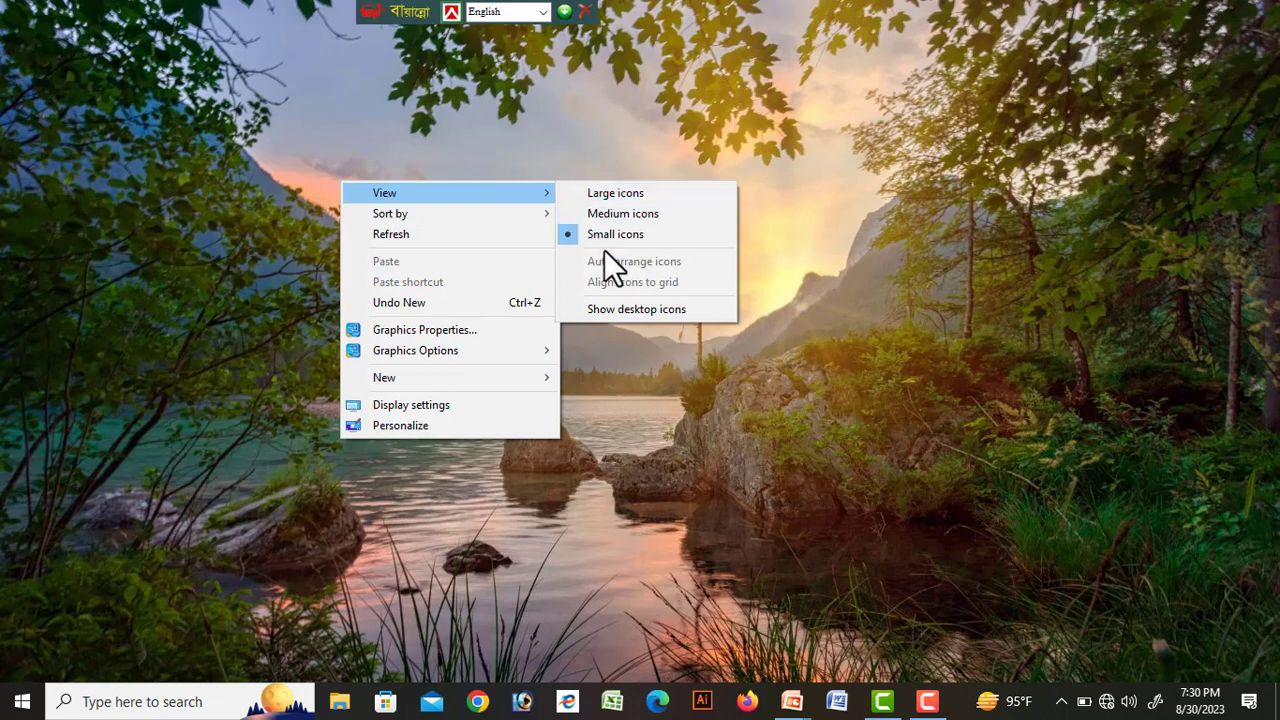
{"action": "left_click", "coordinate": [611, 307]}
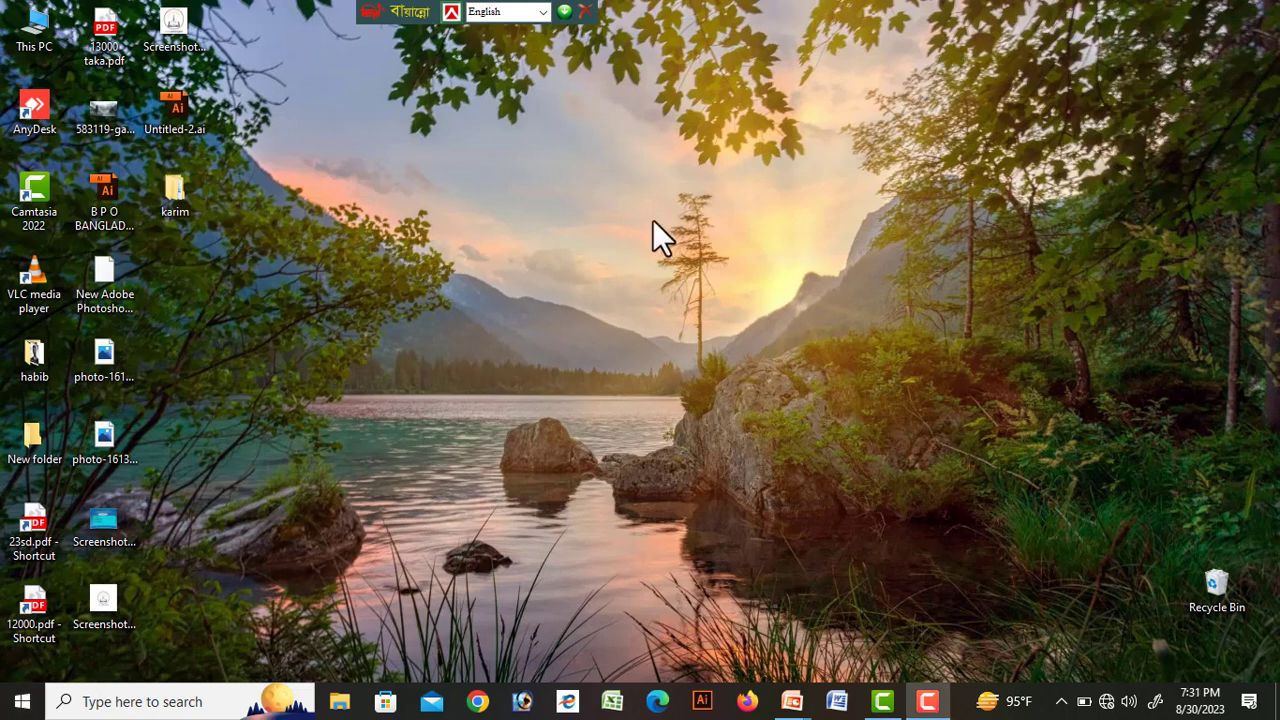
Sort the desktop icons by name.
{"action": "right_click", "coordinate": [476, 196]}
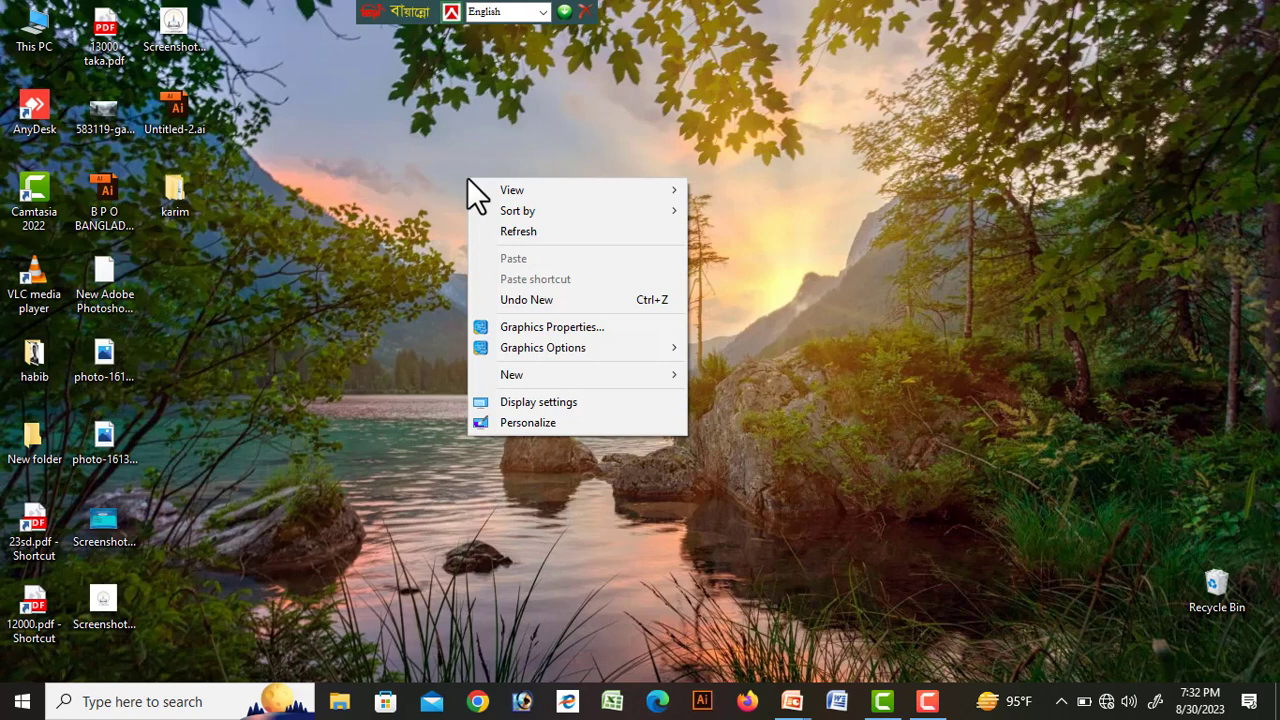
{"action": "mouse_move", "coordinate": [519, 206]}
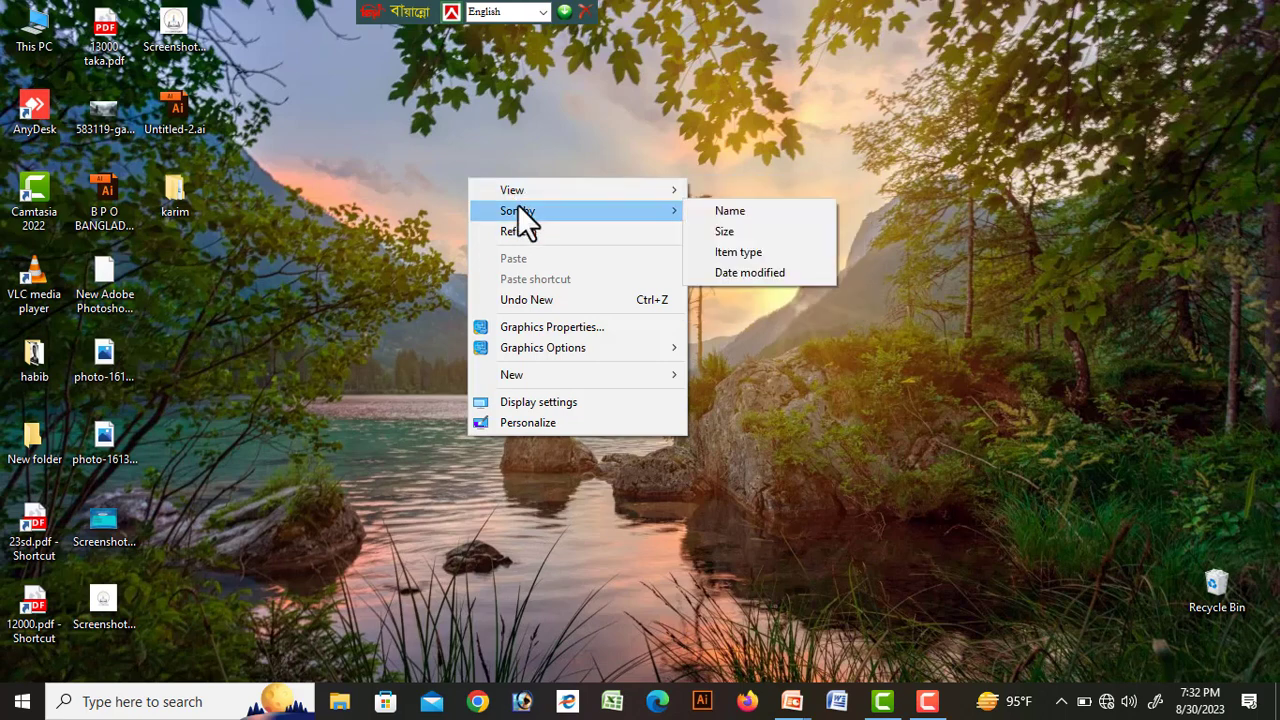
{"action": "left_click", "coordinate": [773, 210]}
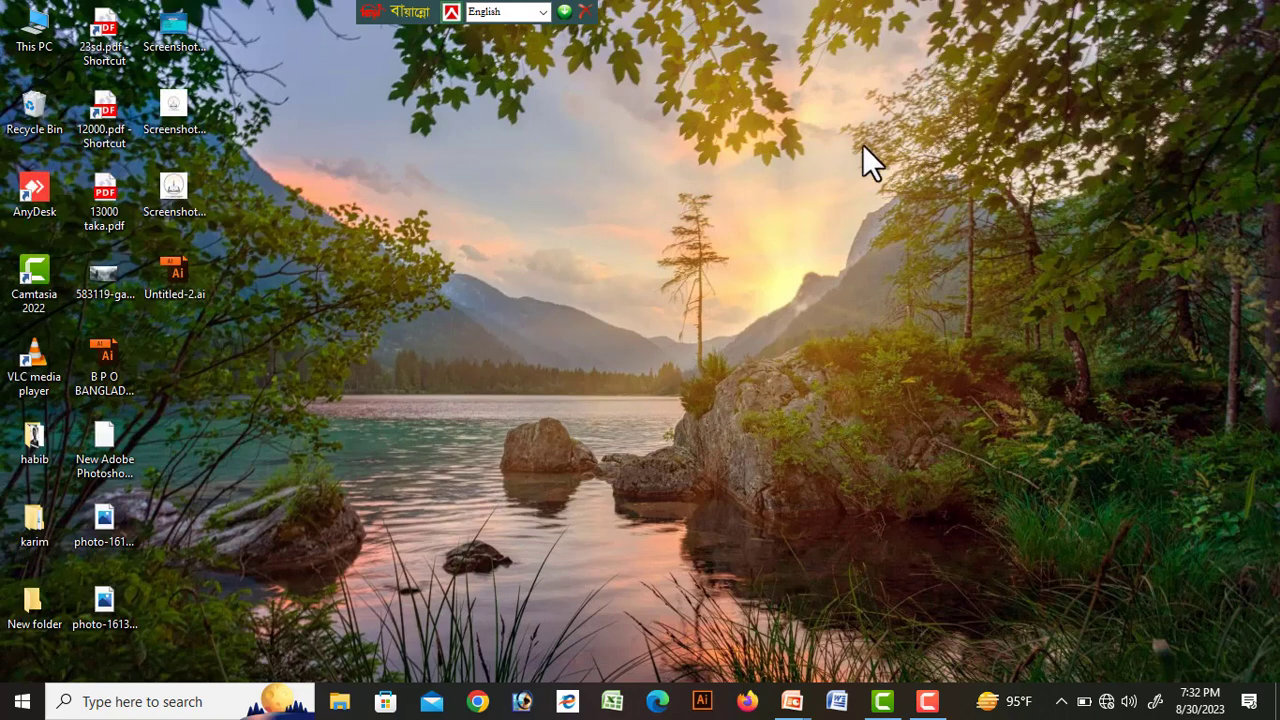
Refresh the desktop four times in a row.
{"action": "right_click", "coordinate": [497, 174]}
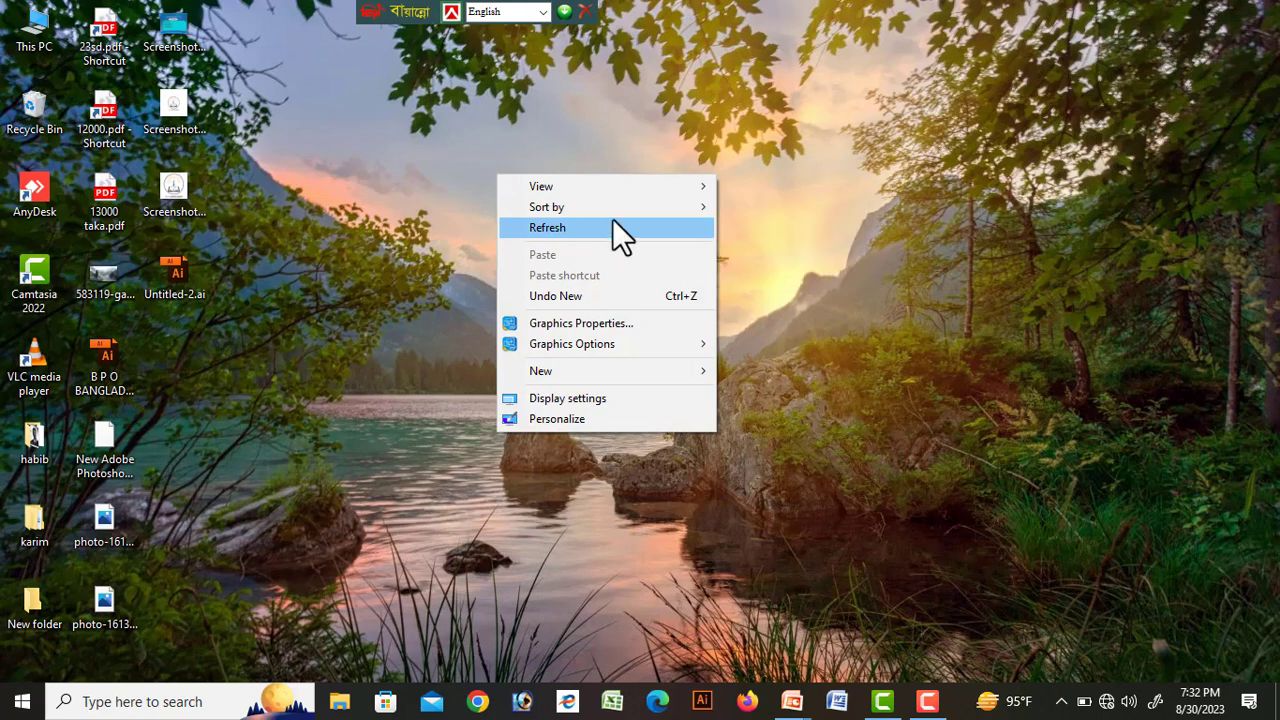
{"action": "left_click", "coordinate": [964, 18]}
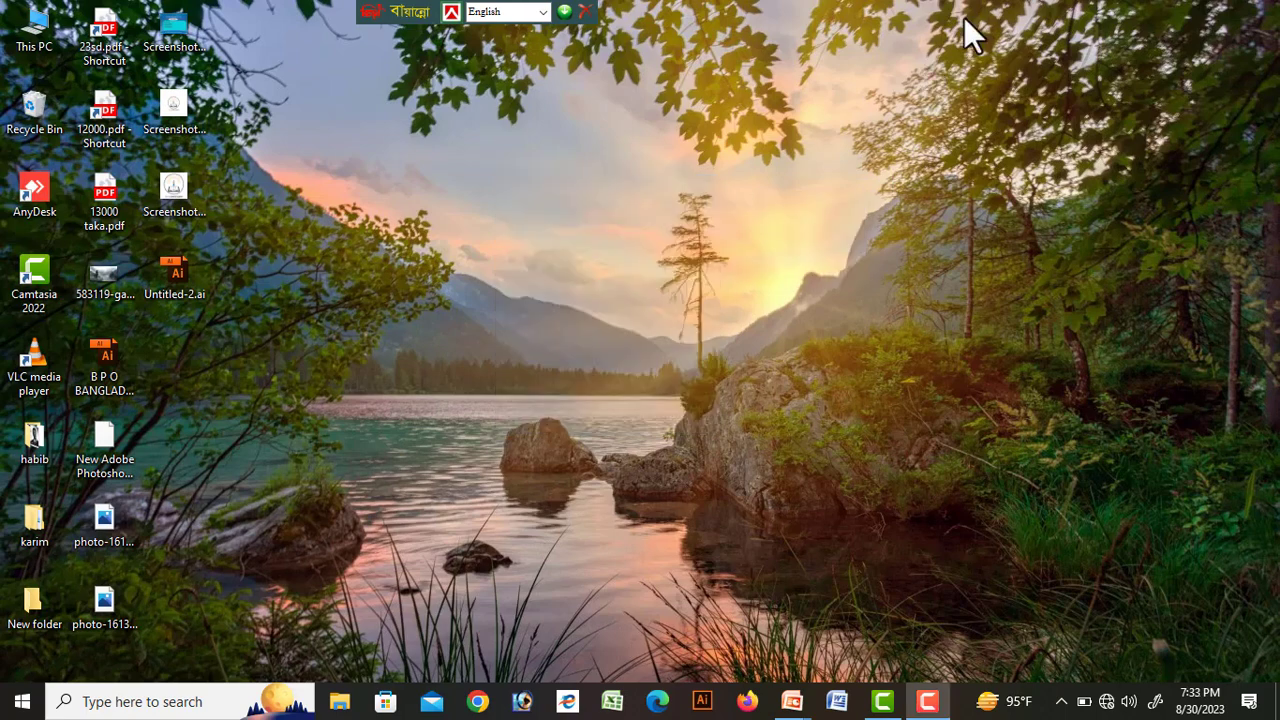
{"action": "right_click", "coordinate": [511, 268]}
{"action": "mouse_move", "coordinate": [569, 311]}
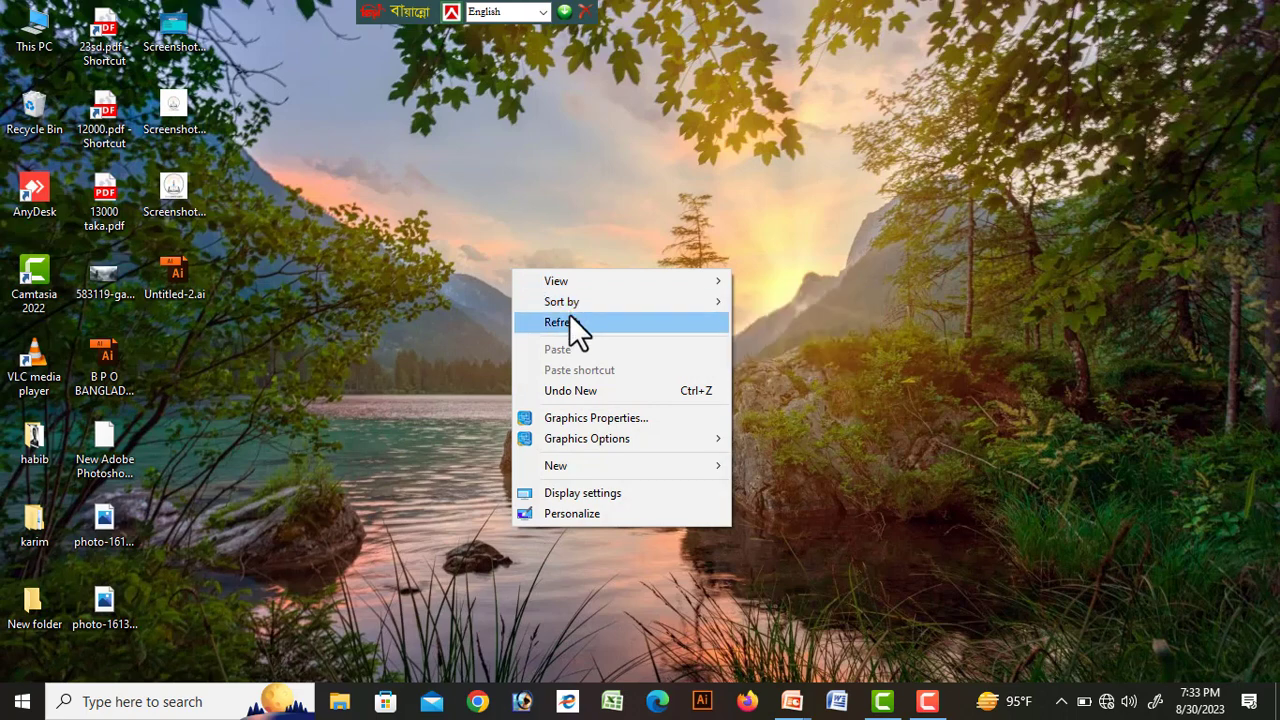
{"action": "left_click", "coordinate": [570, 316]}
{"action": "right_click", "coordinate": [563, 264]}
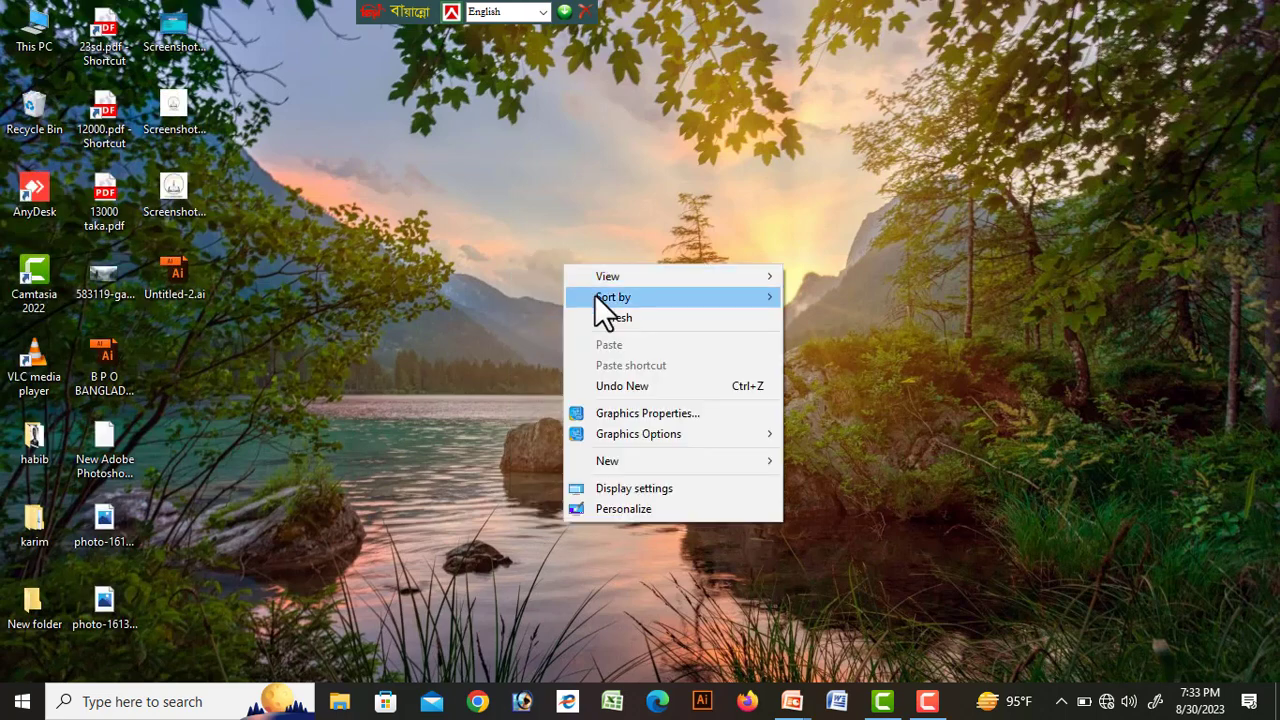
{"action": "left_click", "coordinate": [608, 322]}
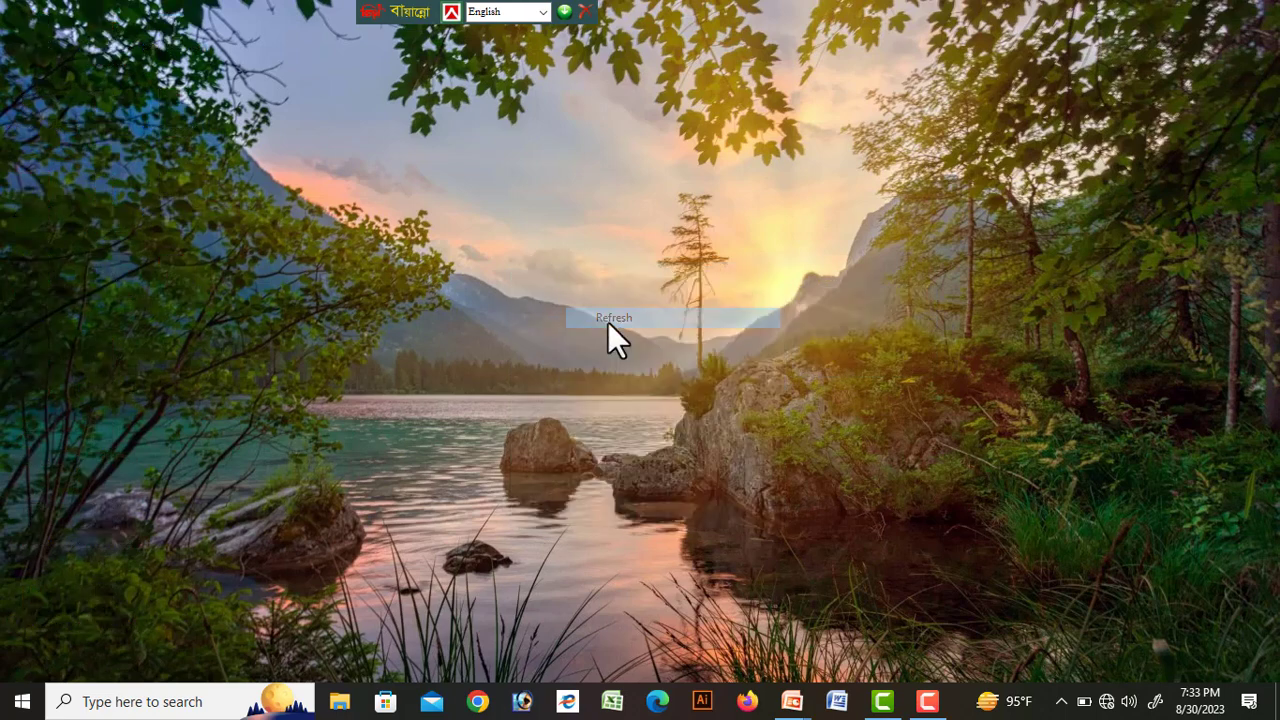
{"action": "right_click", "coordinate": [560, 247]}
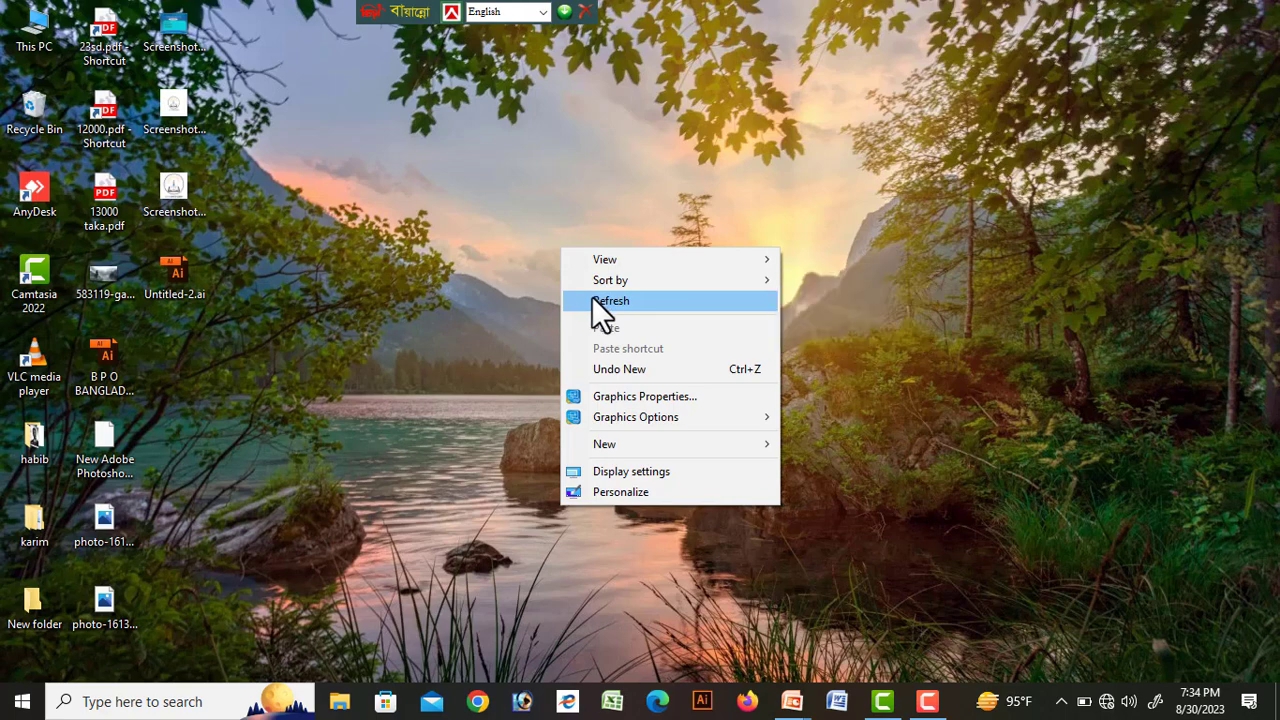
{"action": "left_click", "coordinate": [592, 297]}
{"action": "right_click", "coordinate": [566, 205]}
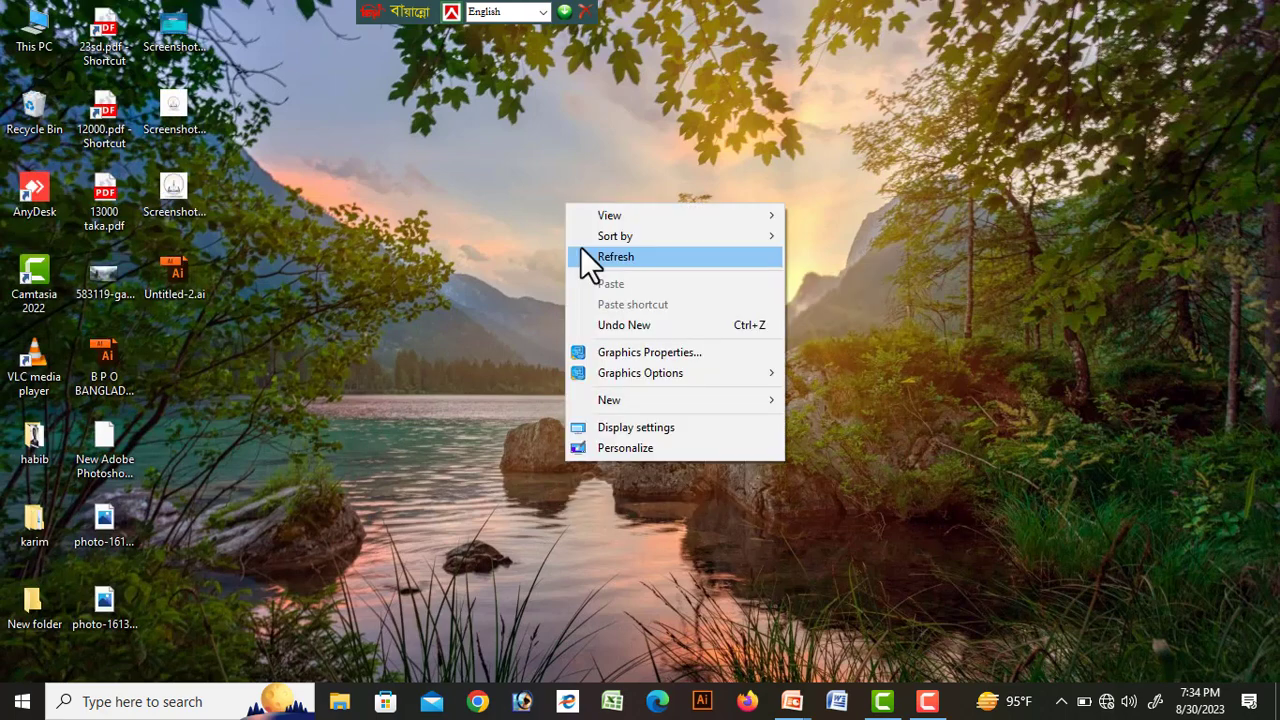
{"action": "left_click", "coordinate": [584, 256]}
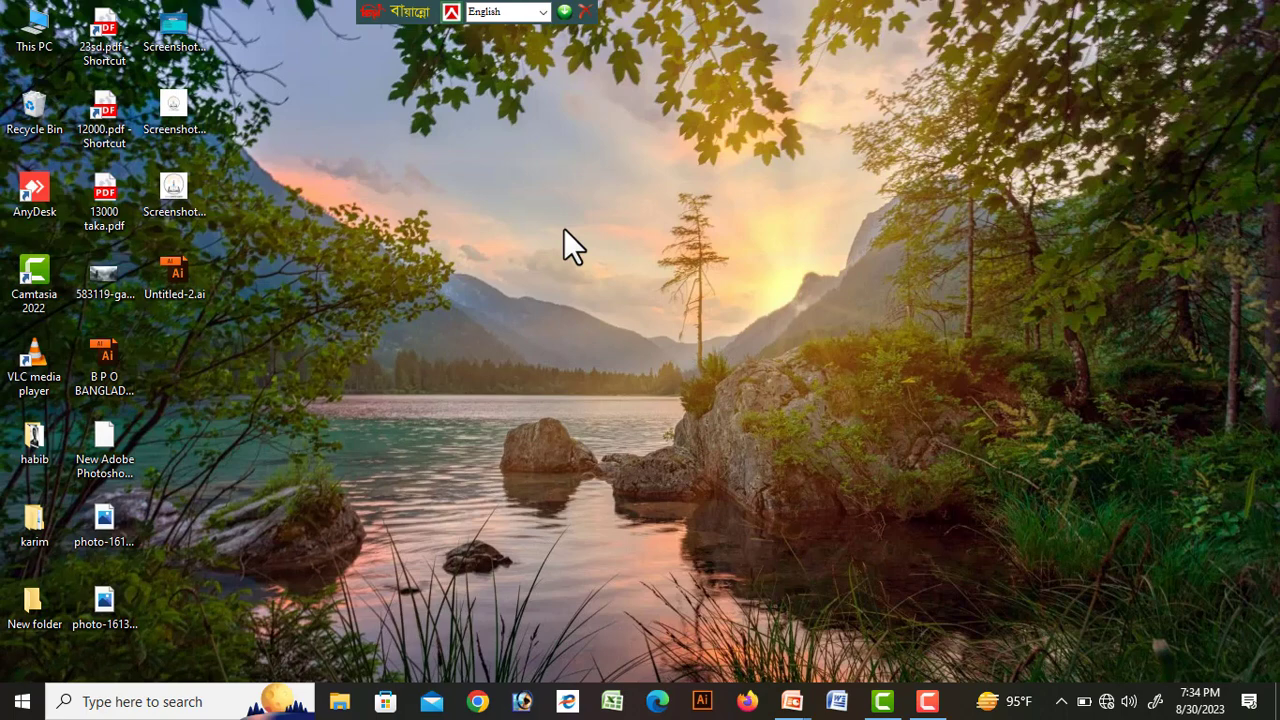
Create a new folder on the desktop and name it rahim.
{"action": "right_click", "coordinate": [522, 180]}
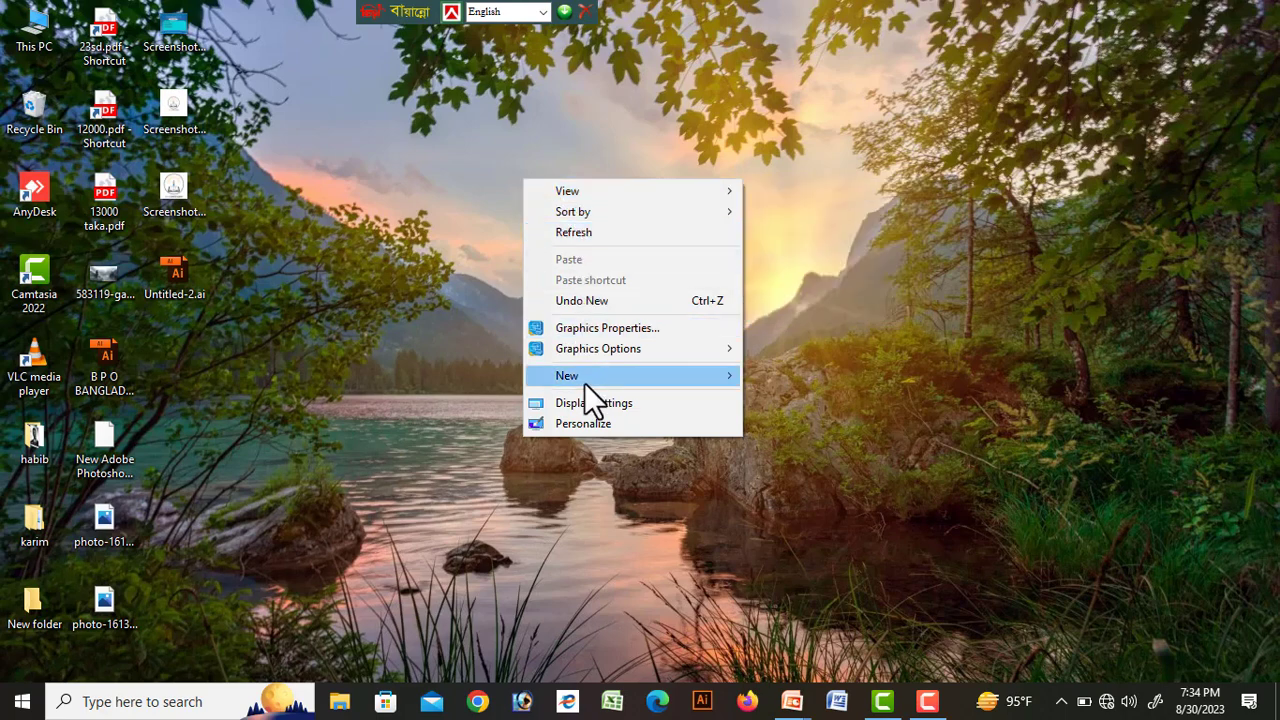
{"action": "mouse_move", "coordinate": [585, 380]}
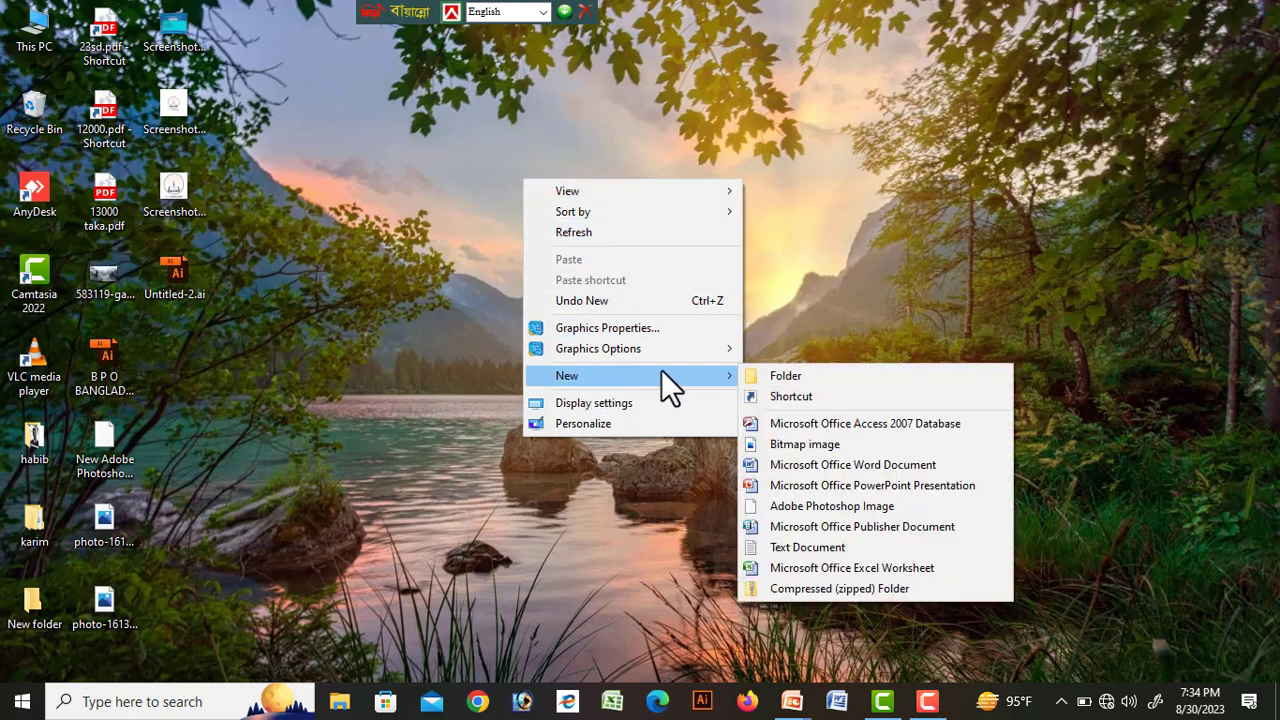
{"action": "left_click", "coordinate": [797, 378]}
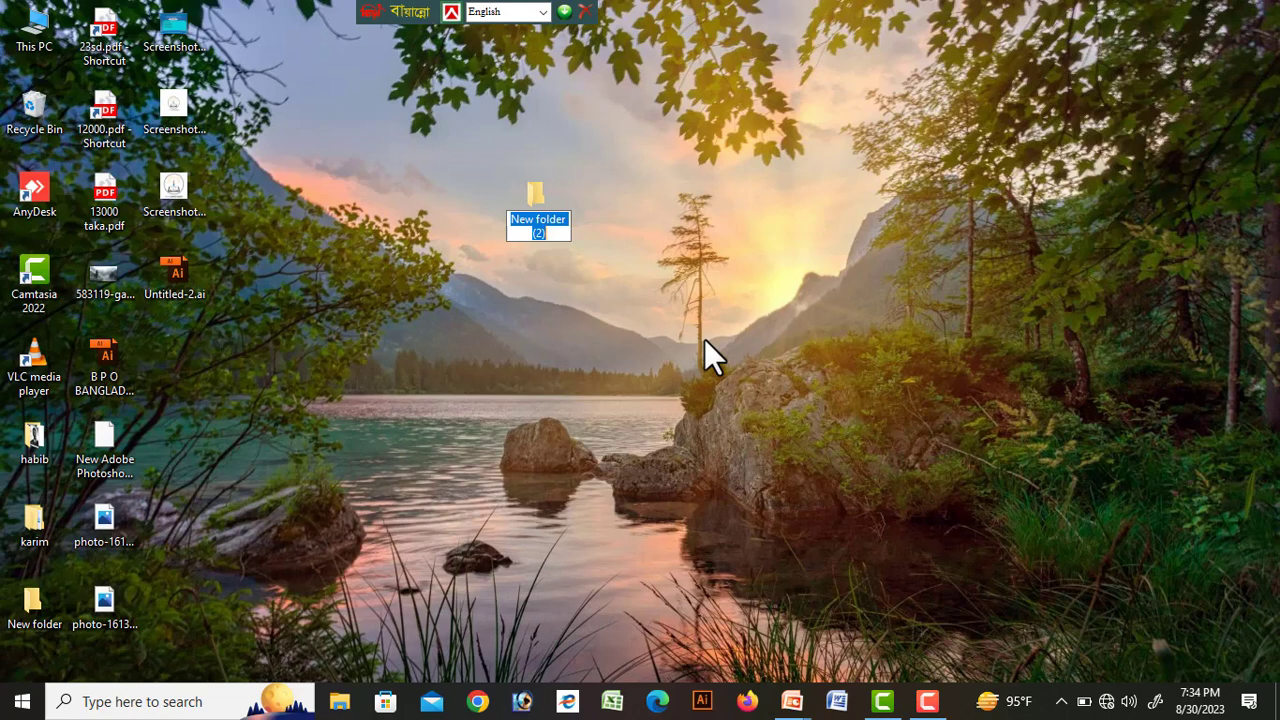
{"action": "key", "text": "BackSpace"}
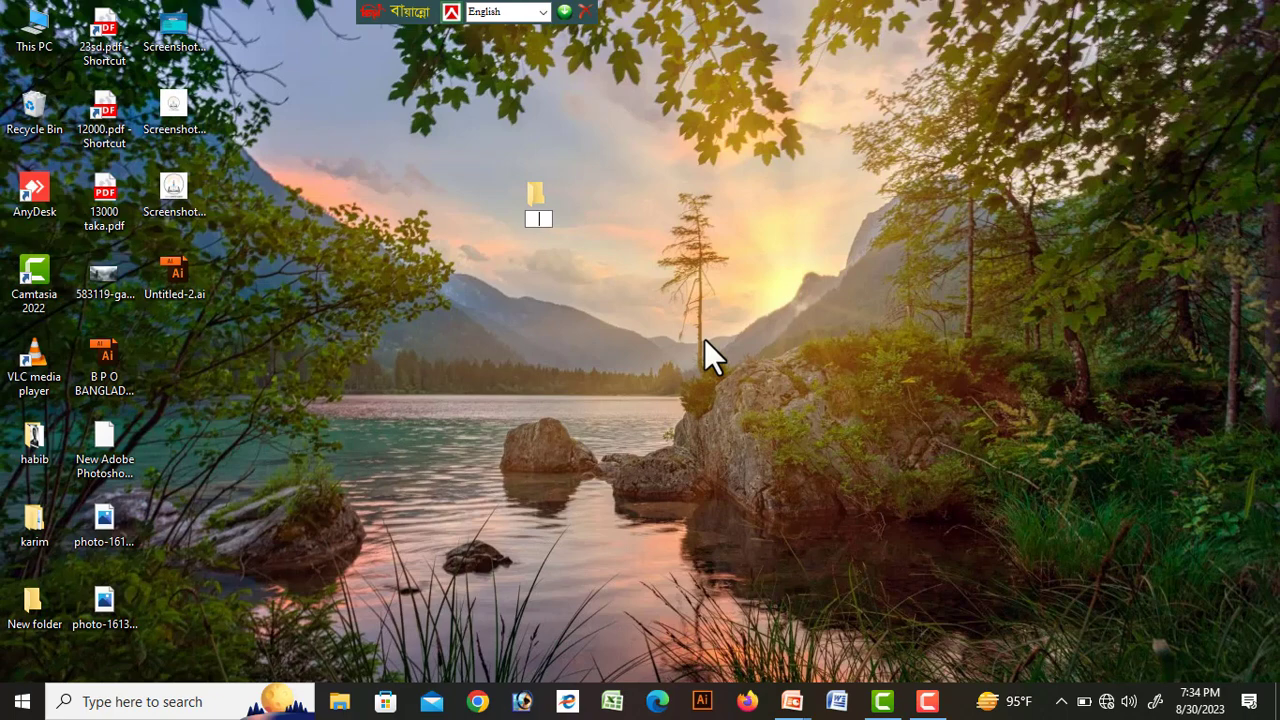
{"action": "type", "text": "rahim"}
{"action": "key", "text": "Return"}
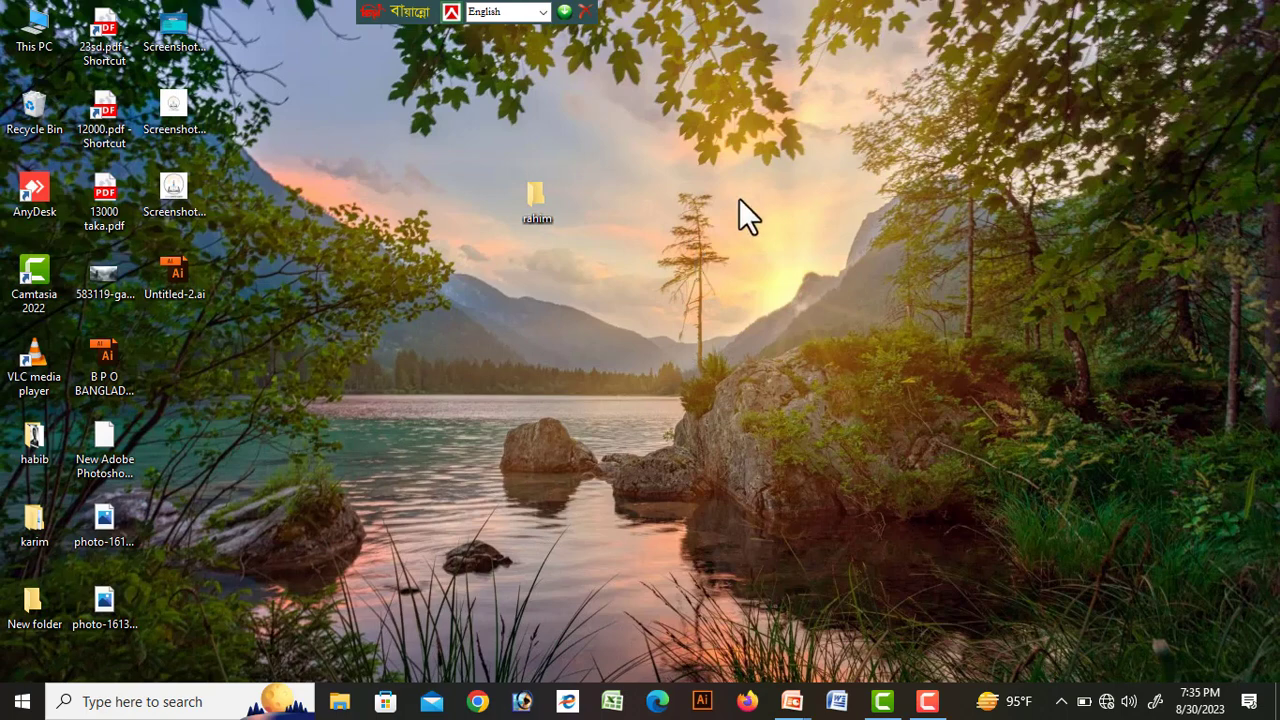
{"action": "left_click", "coordinate": [541, 217]}
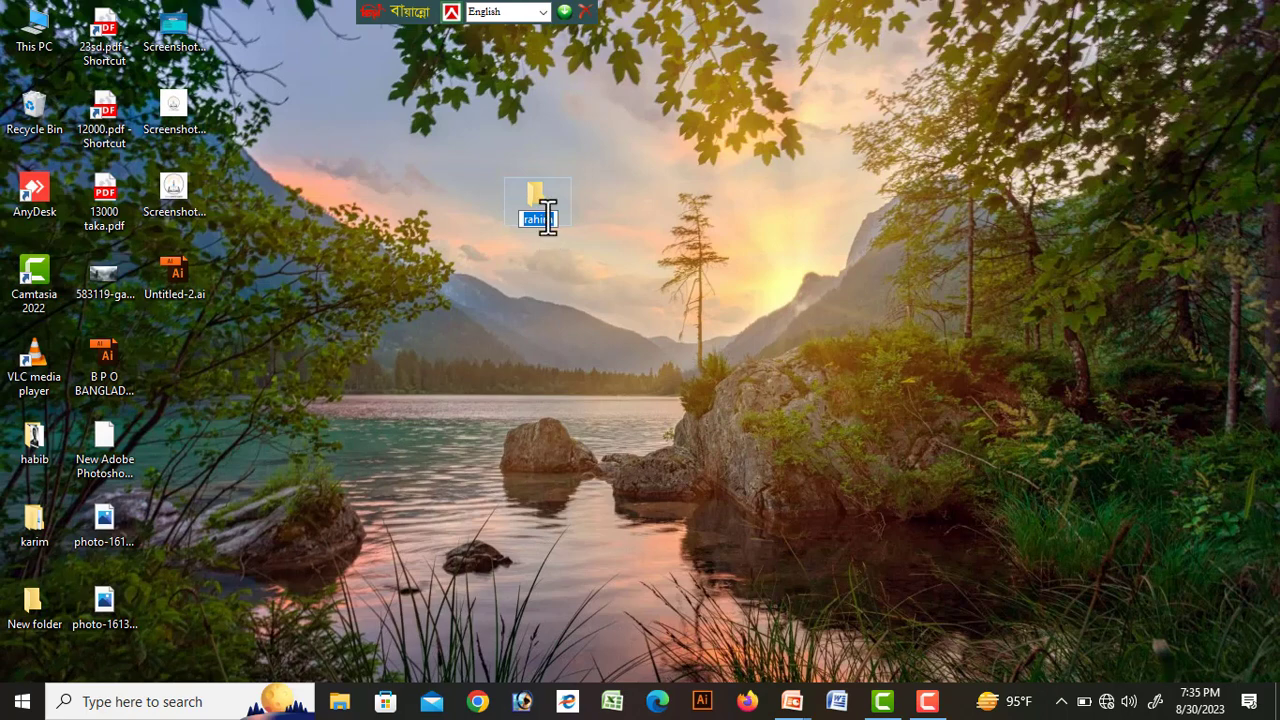
{"action": "left_click", "coordinate": [556, 219]}
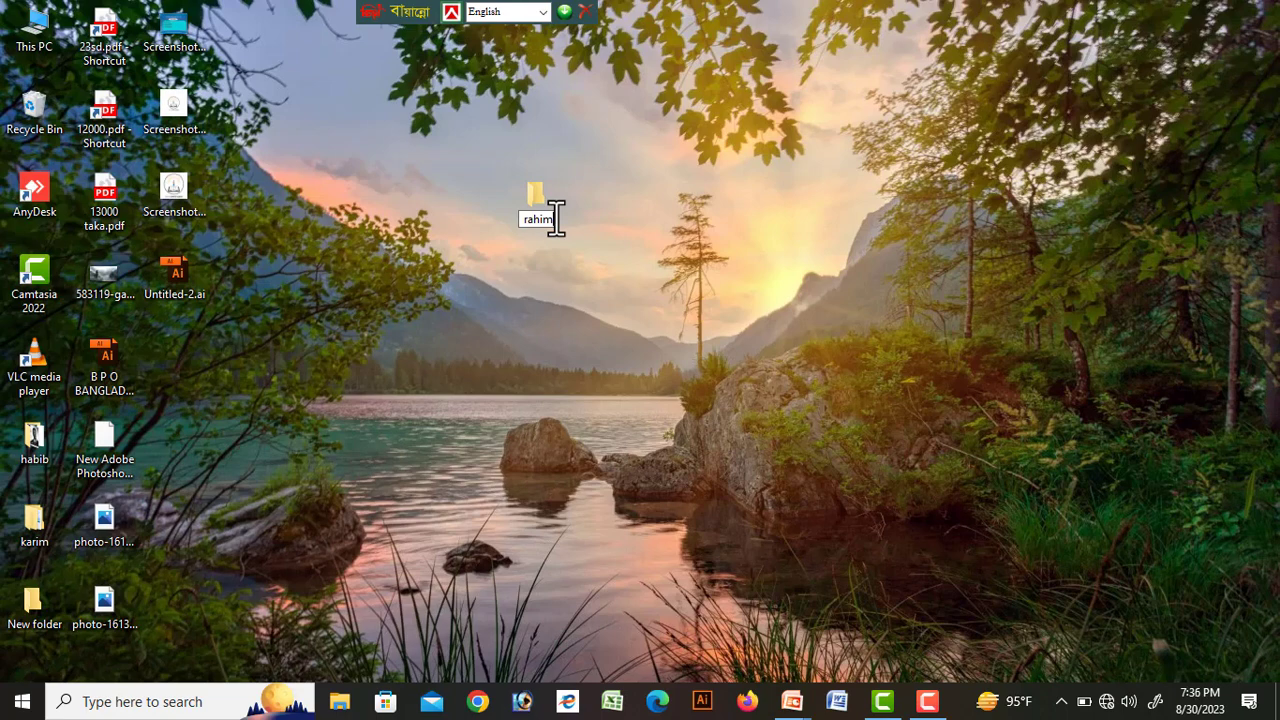
{"action": "key", "text": "BackSpace"}
{"action": "key", "text": "BackSpace"}
{"action": "key", "text": "BackSpace"}
{"action": "key", "text": "BackSpace"}
{"action": "key", "text": "BackSpace"}
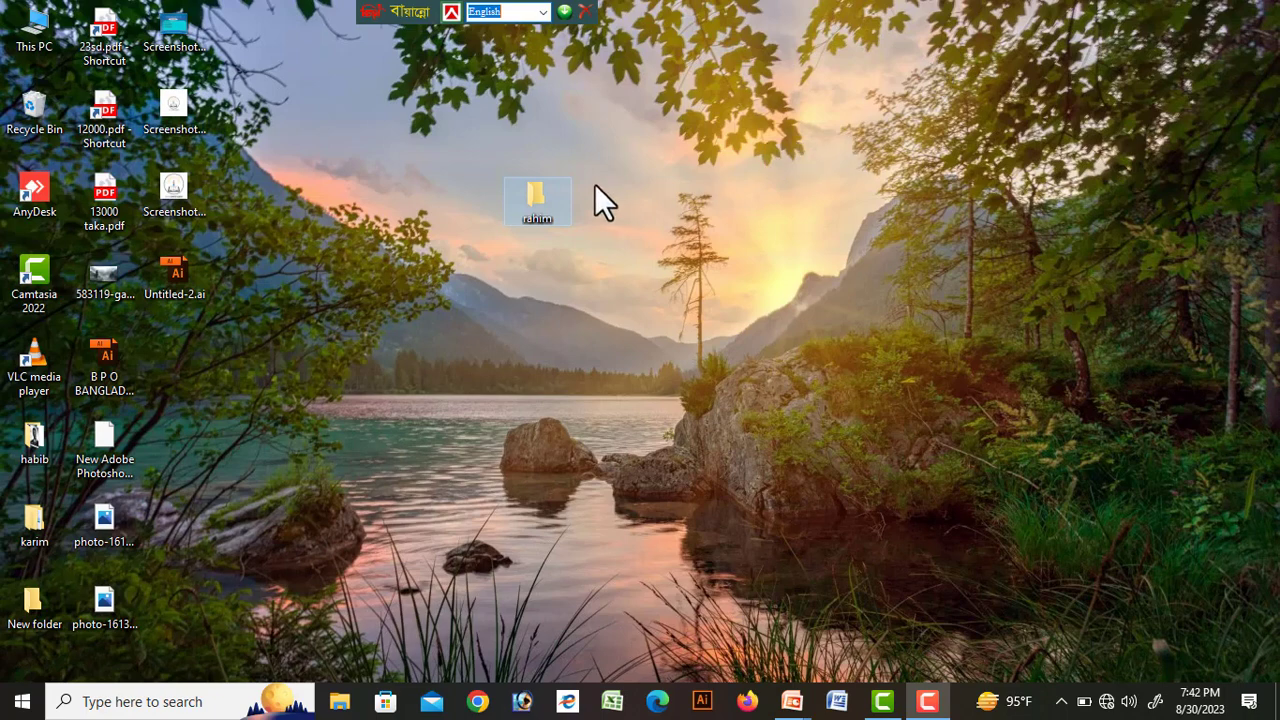
Try to rename the desktop folder rahim as karim, and dismiss the folder merge request.
{"action": "right_click", "coordinate": [548, 199]}
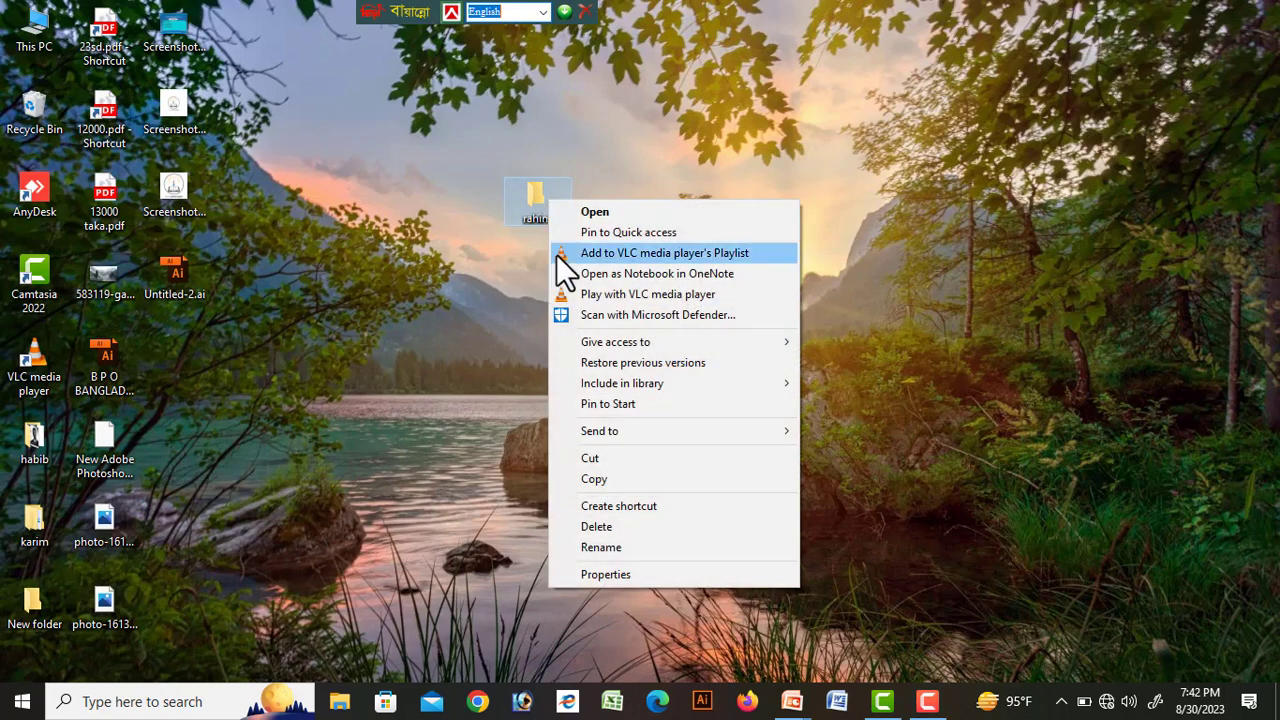
{"action": "left_click", "coordinate": [615, 549]}
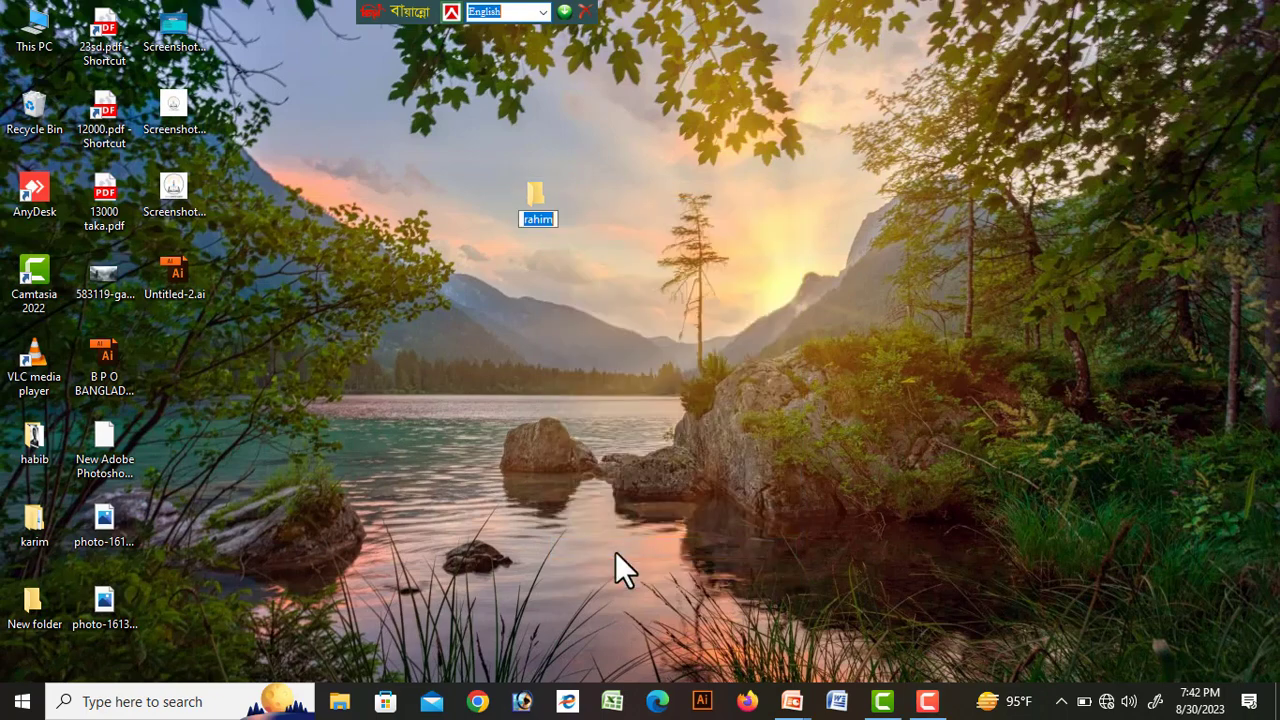
{"action": "left_click", "coordinate": [555, 222]}
{"action": "key", "text": "BackSpace"}
{"action": "key", "text": "BackSpace"}
{"action": "key", "text": "BackSpace"}
{"action": "key", "text": "BackSpace"}
{"action": "key", "text": "BackSpace"}
{"action": "type", "text": "kaim"}
{"action": "key", "text": "BackSpace"}
{"action": "key", "text": "BackSpace"}
{"action": "type", "text": "rim"}
{"action": "left_click", "coordinate": [652, 298]}
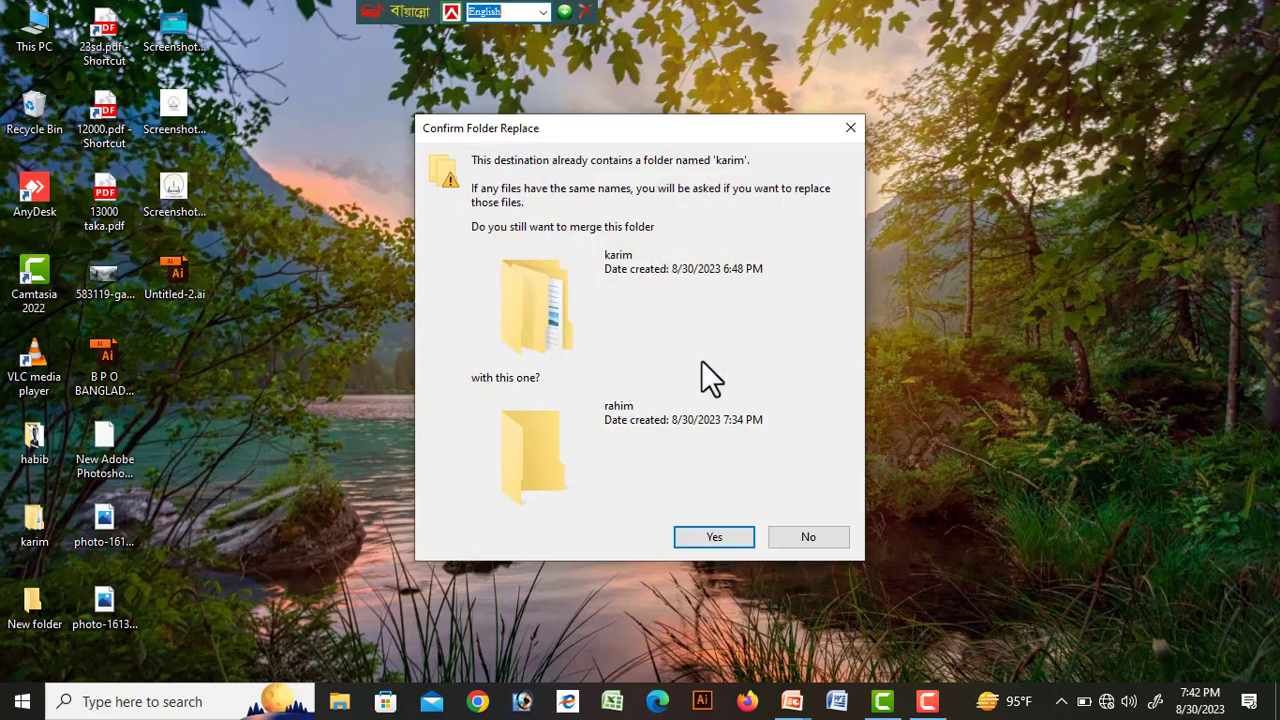
{"action": "left_click", "coordinate": [843, 131]}
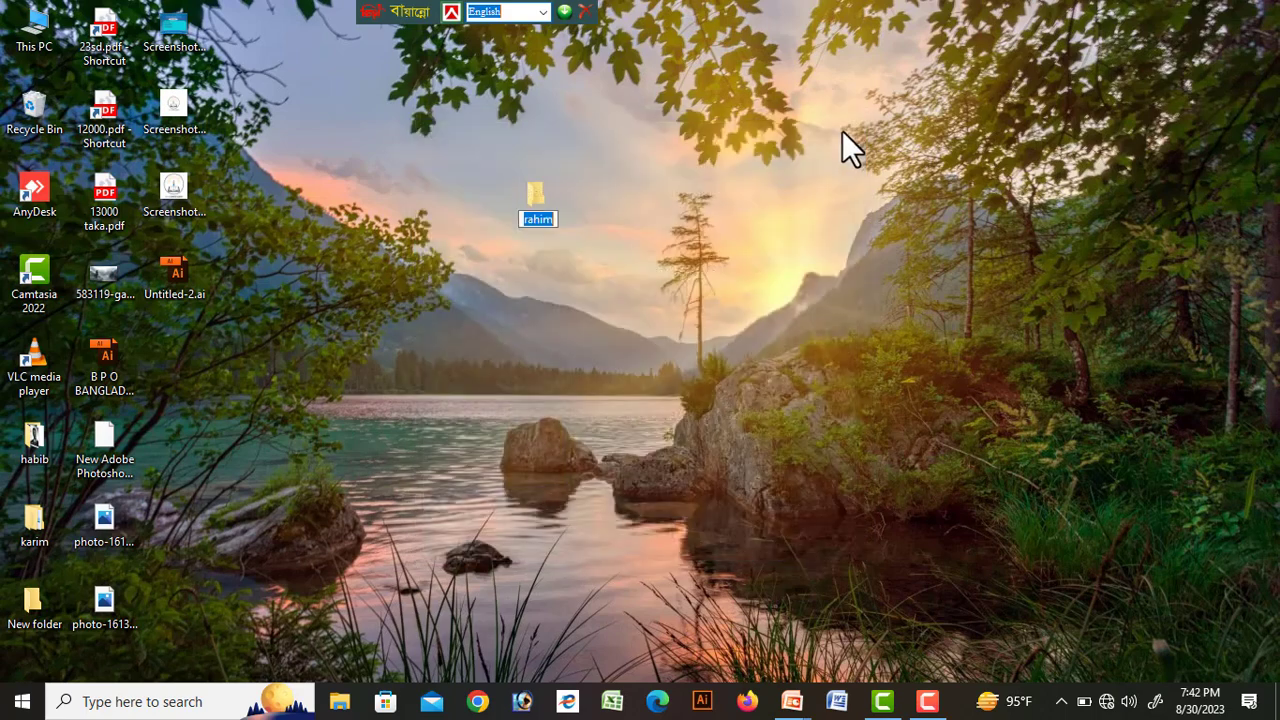
Rename the rahim folder on the desktop as rofic.
{"action": "left_click", "coordinate": [554, 219]}
{"action": "left_click", "coordinate": [586, 337]}
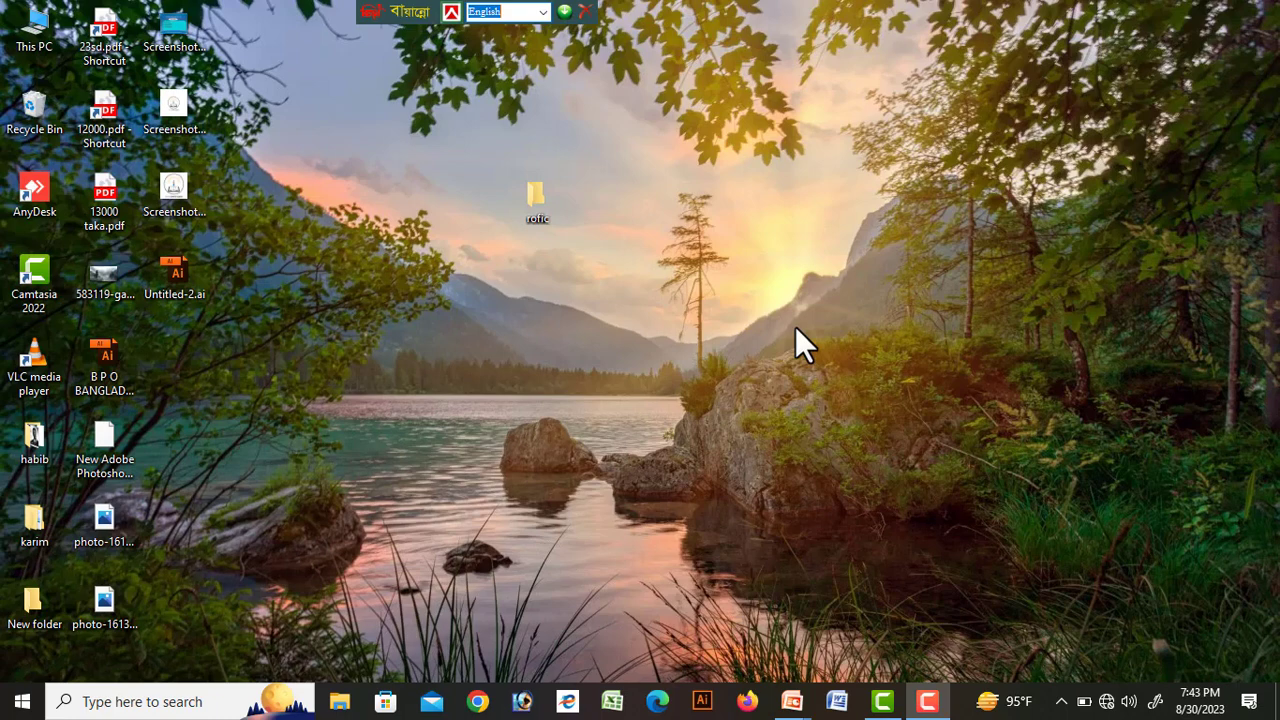
Delete the rofic folder from the desktop.
{"action": "left_click", "coordinate": [537, 198]}
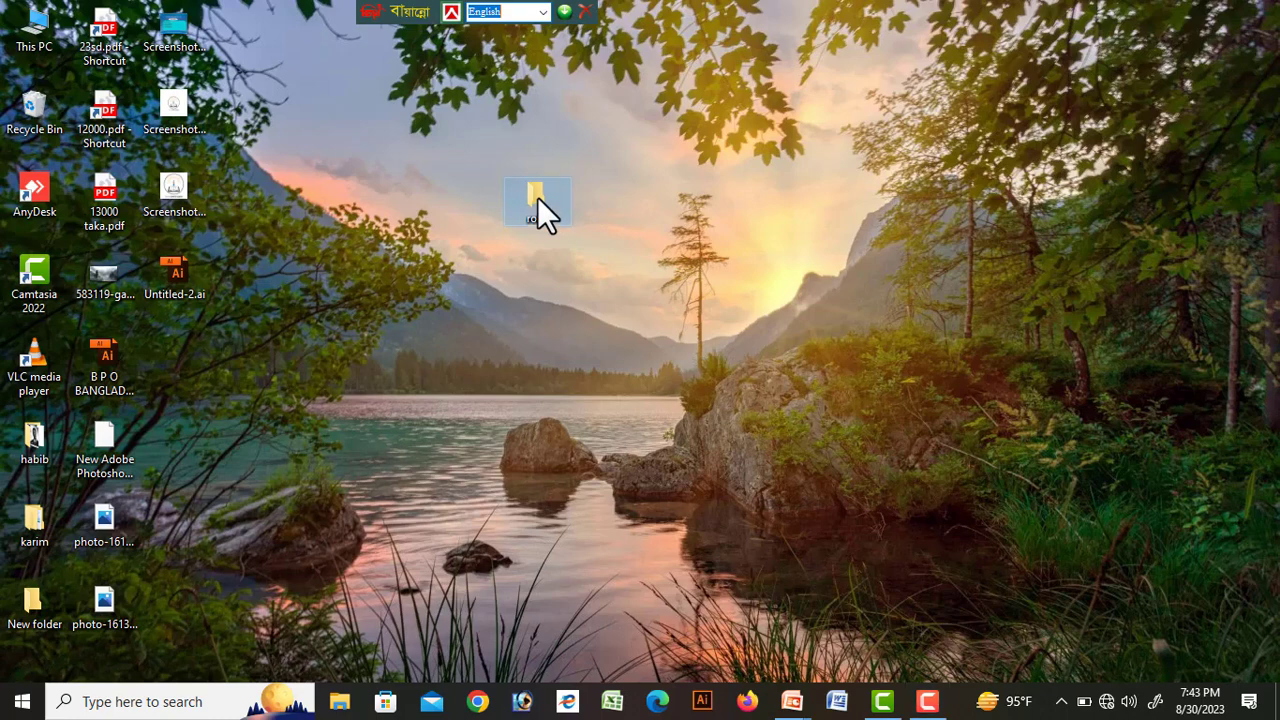
{"action": "right_click", "coordinate": [537, 197]}
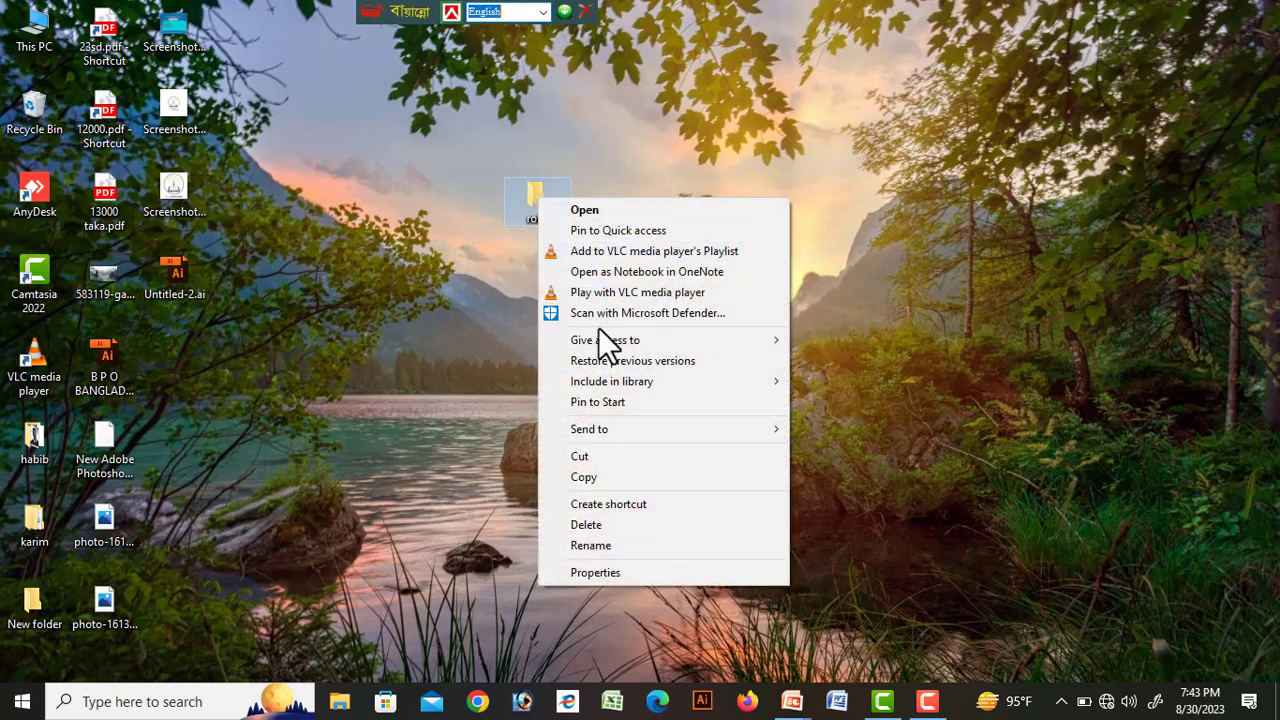
{"action": "left_click", "coordinate": [641, 529]}
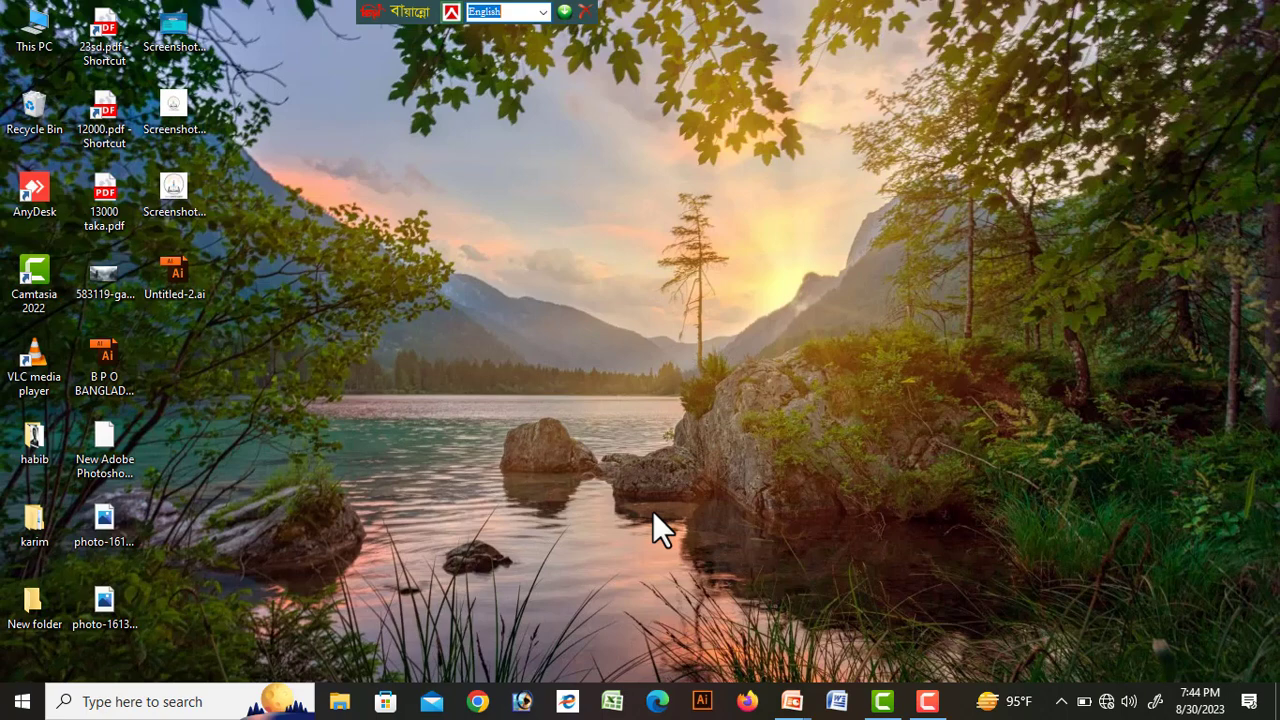
Restore the deleted rofic folder from the Recycle Bin and close the Recycle Bin window.
{"action": "left_click", "coordinate": [33, 110]}
{"action": "double_click", "coordinate": [28, 112]}
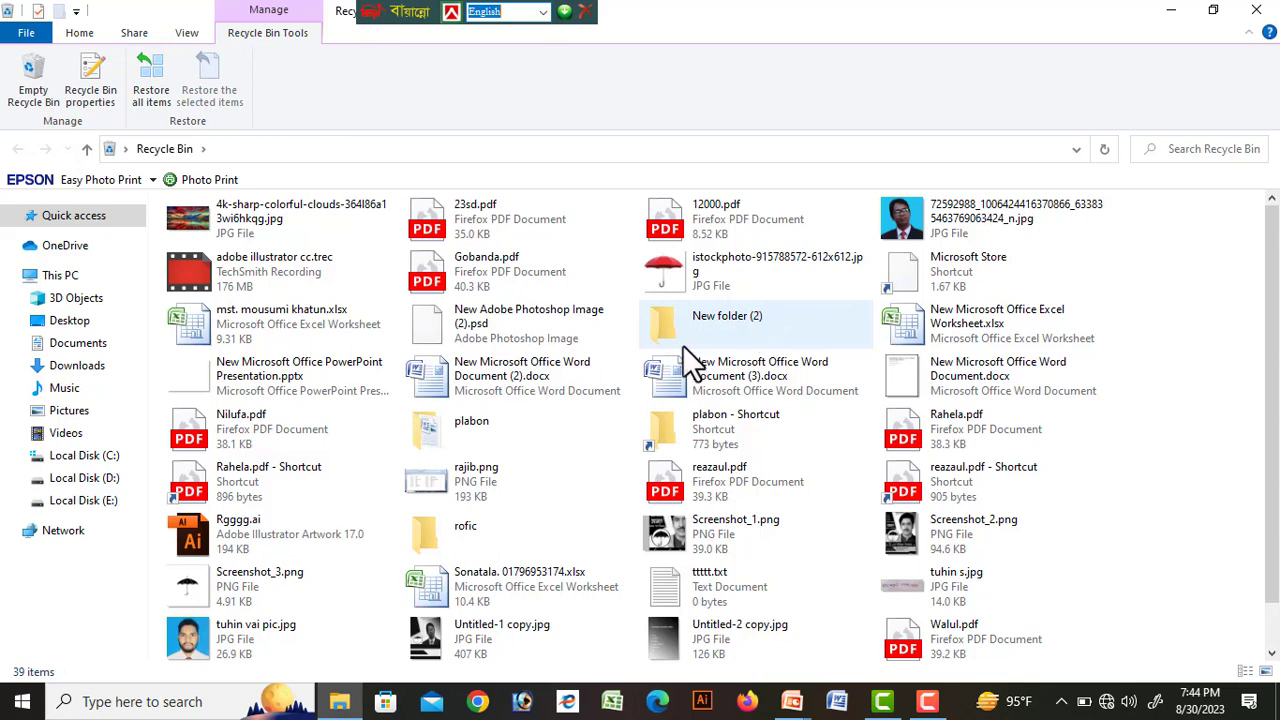
{"action": "left_click", "coordinate": [493, 537]}
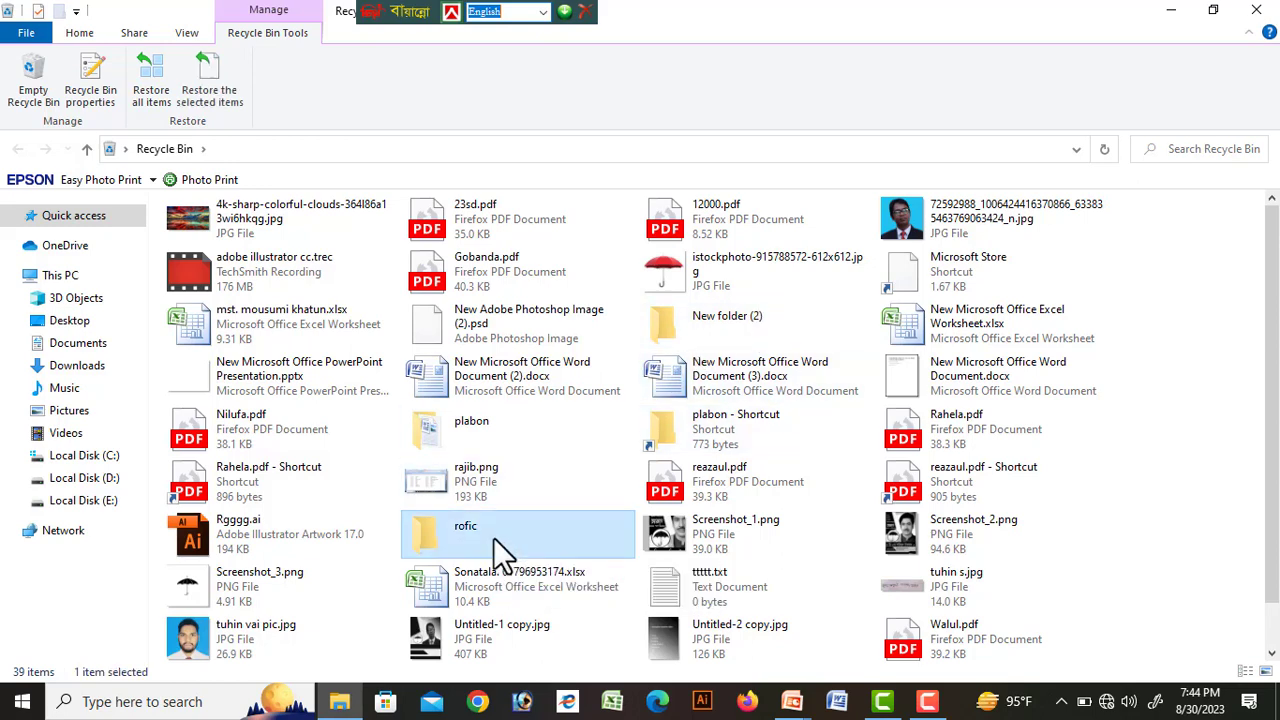
{"action": "right_click", "coordinate": [500, 550]}
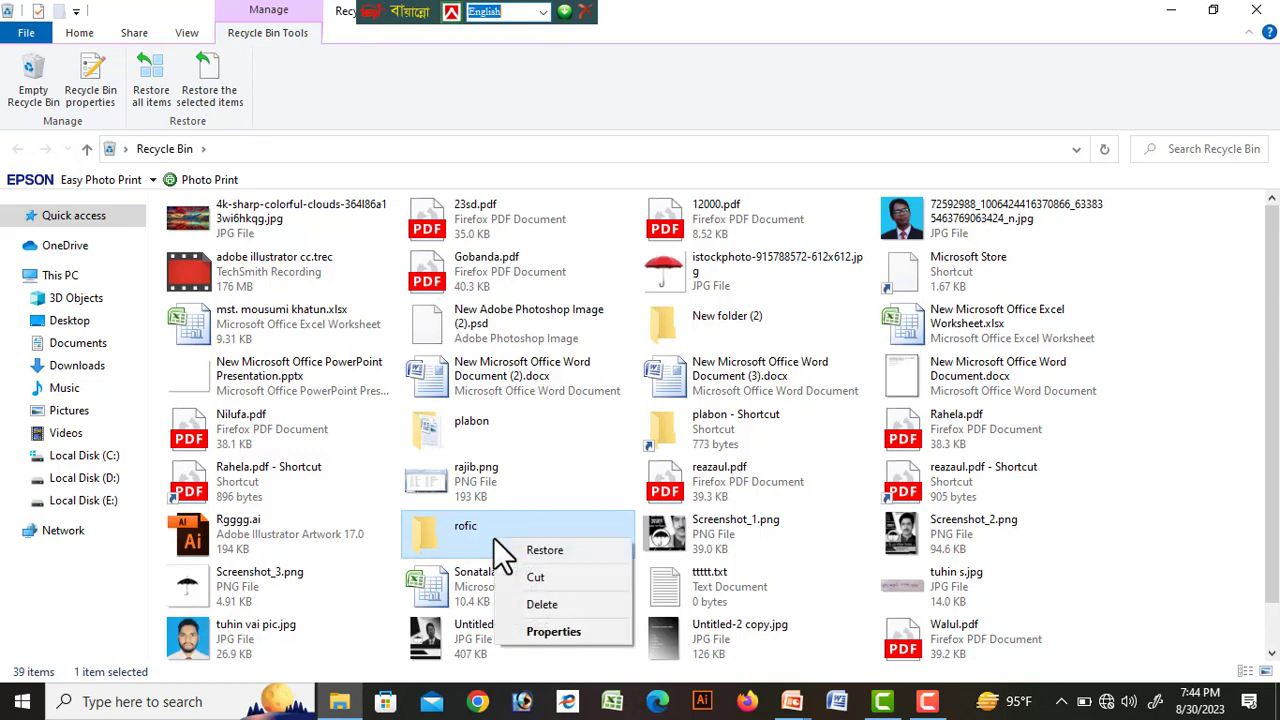
{"action": "left_click", "coordinate": [559, 552]}
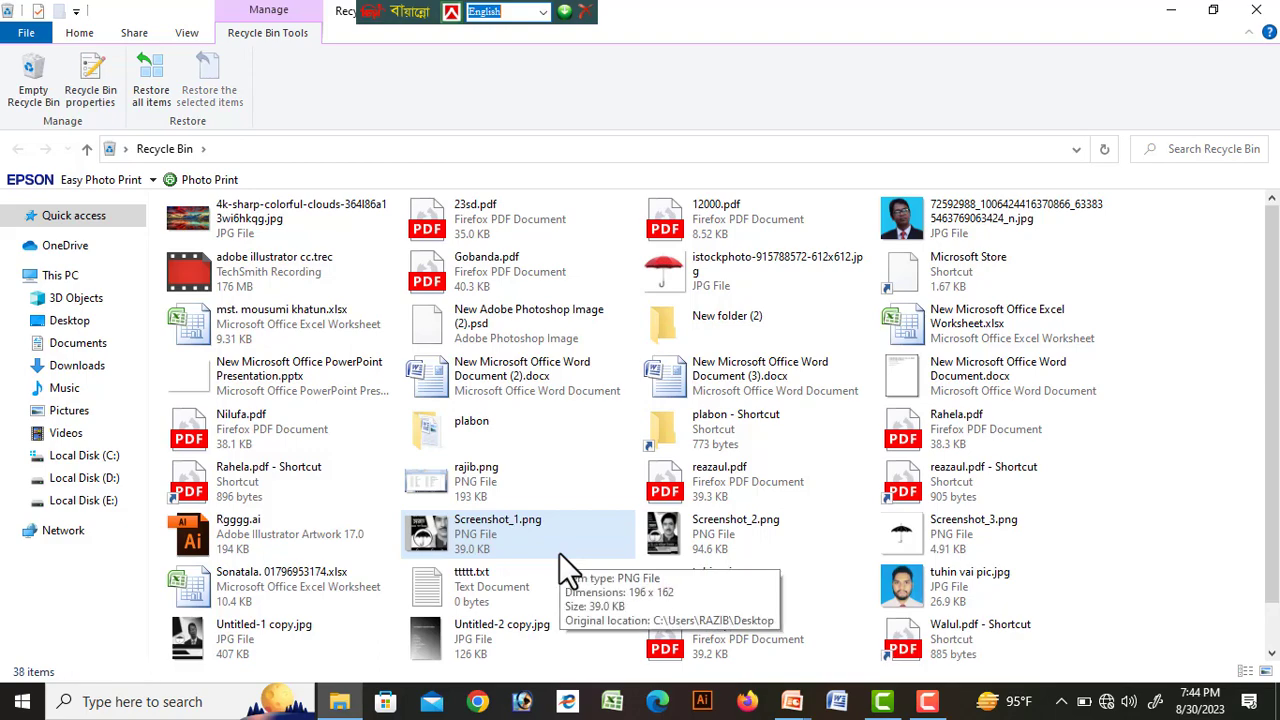
{"action": "left_click", "coordinate": [1257, 12]}
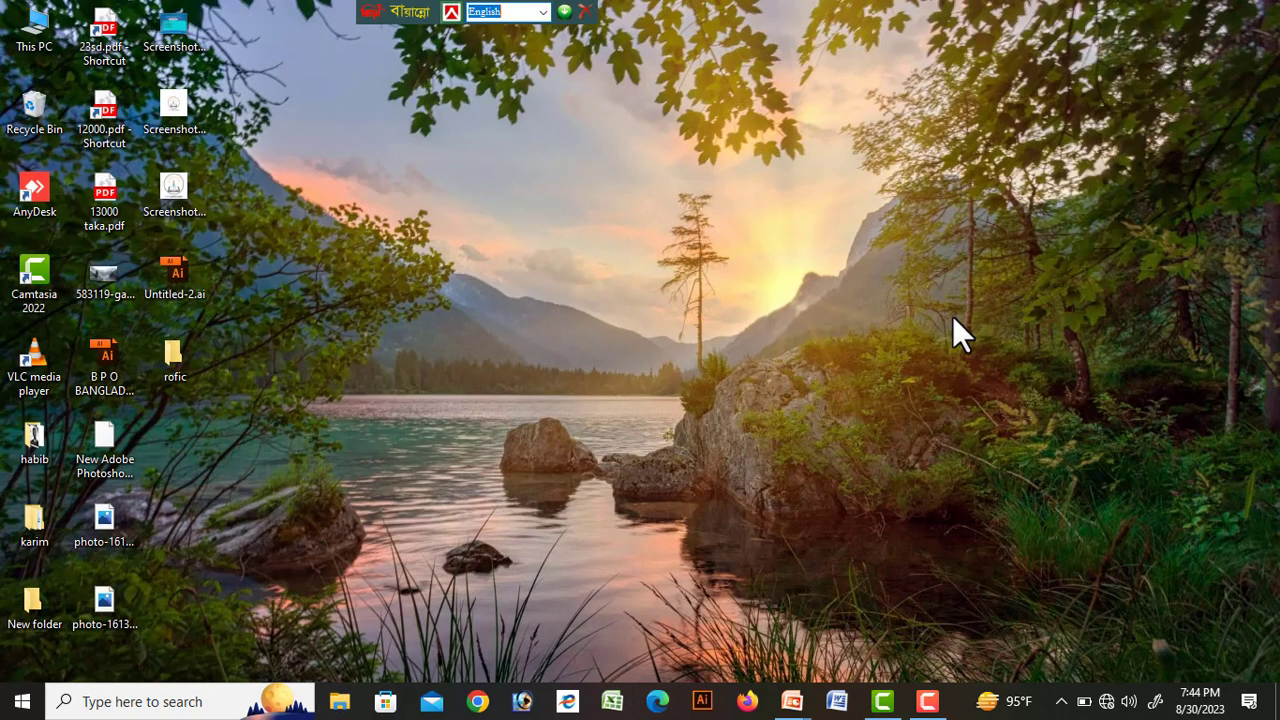
Create a subfolder named karim inside the desktop folder rofic and close the folder window.
{"action": "double_click", "coordinate": [182, 358]}
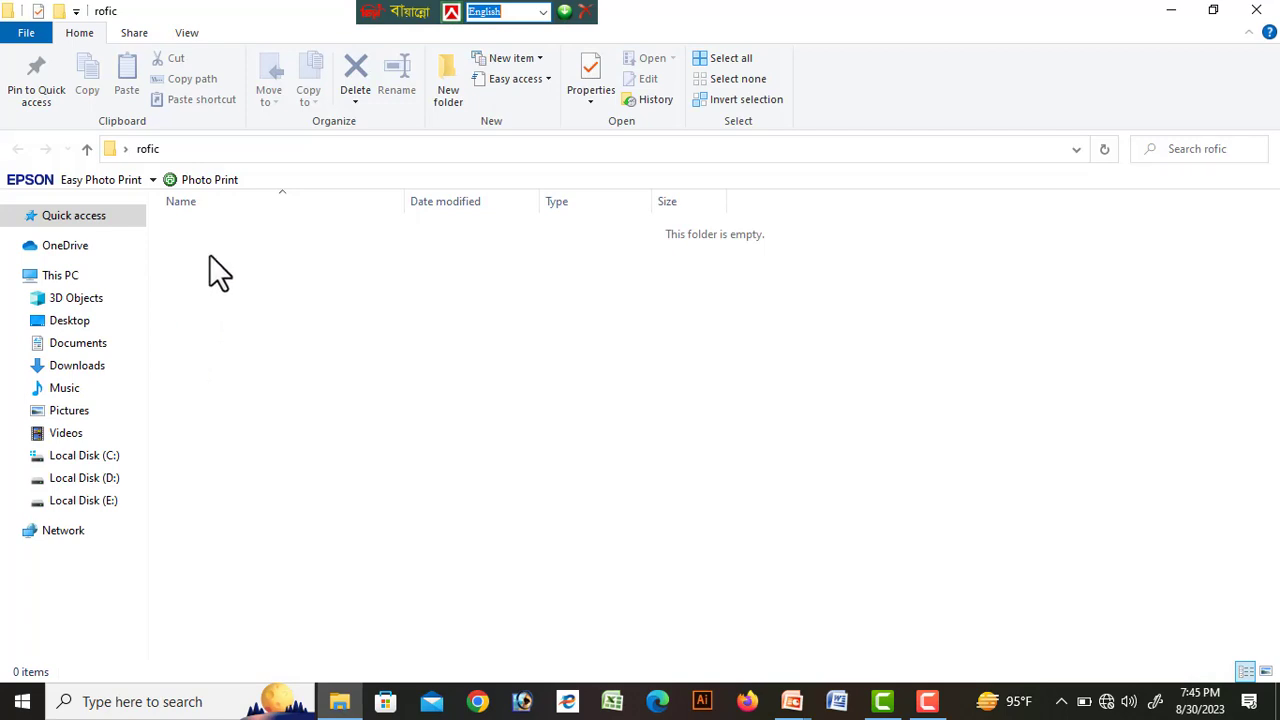
{"action": "right_click", "coordinate": [292, 268]}
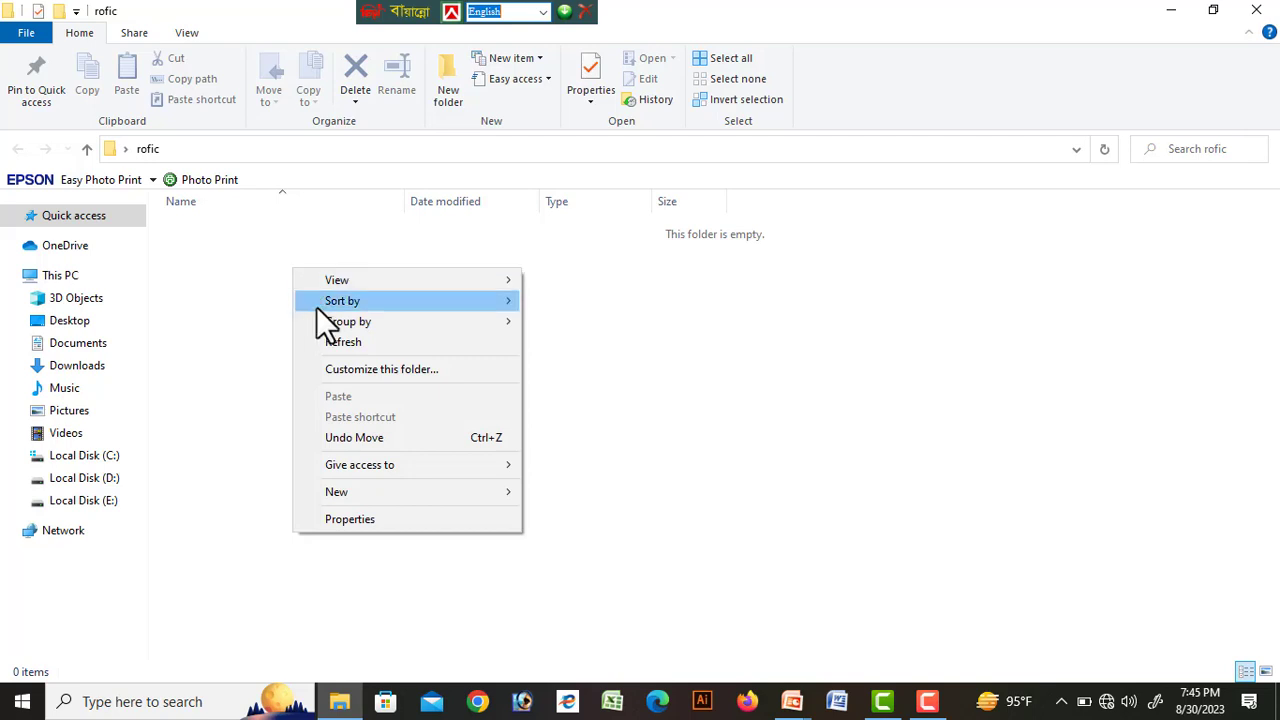
{"action": "mouse_move", "coordinate": [365, 497]}
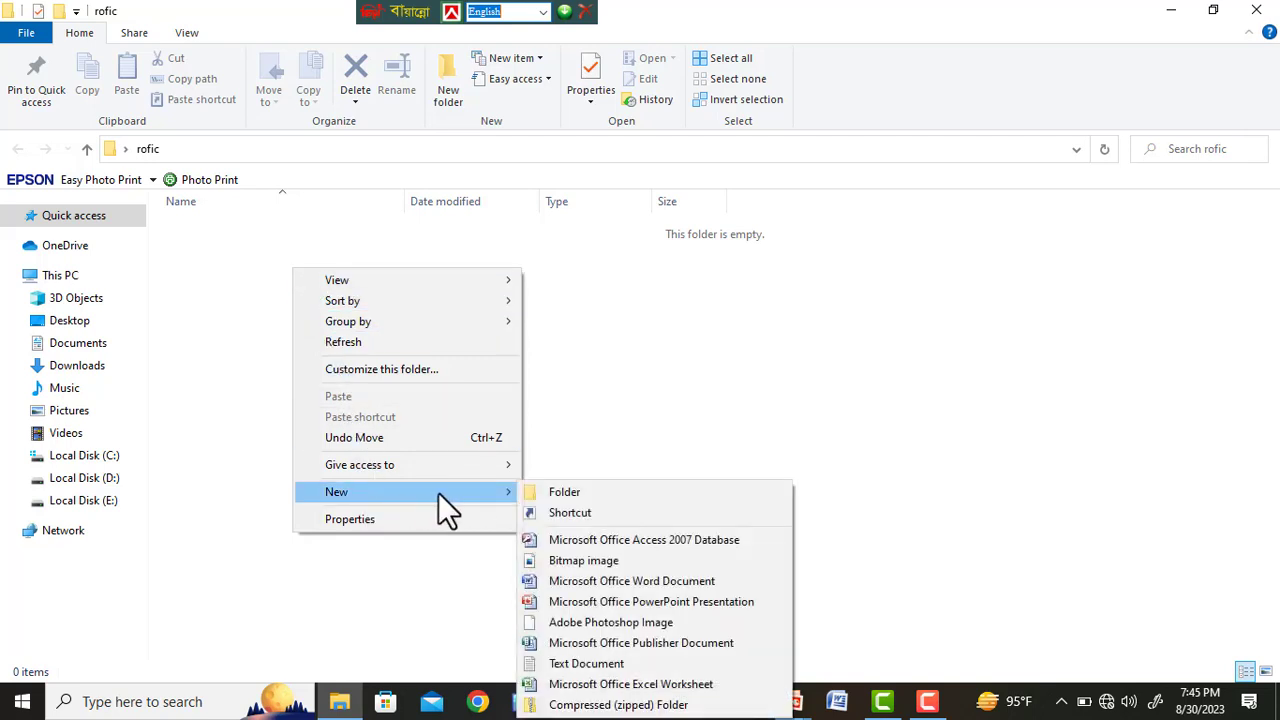
{"action": "left_click", "coordinate": [575, 488]}
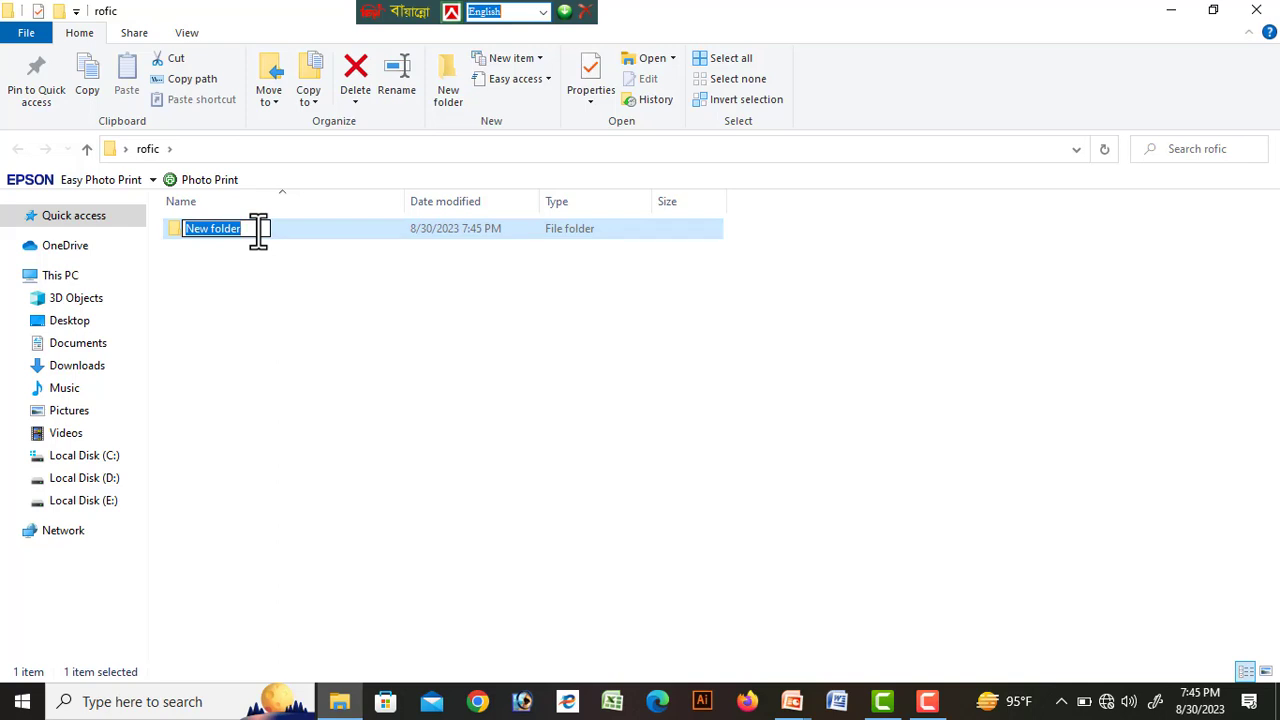
{"action": "key", "text": "BackSpace"}
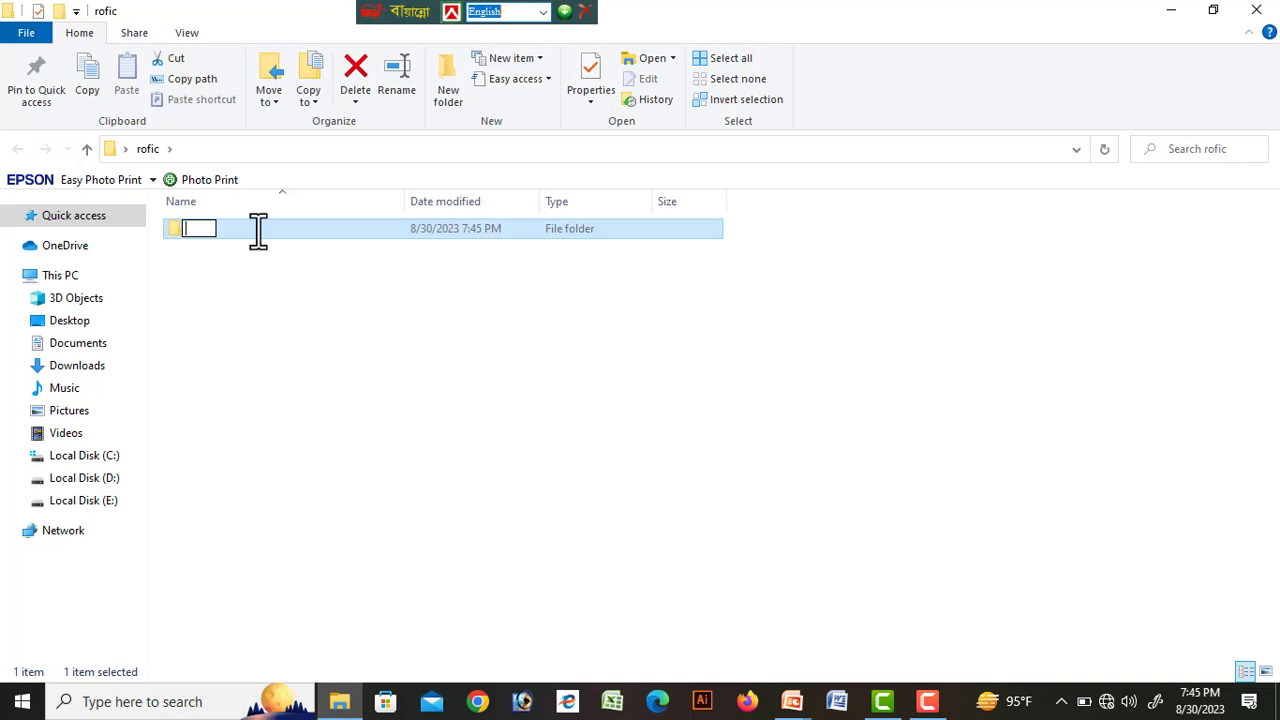
{"action": "type", "text": "karim"}
{"action": "left_click", "coordinate": [281, 286]}
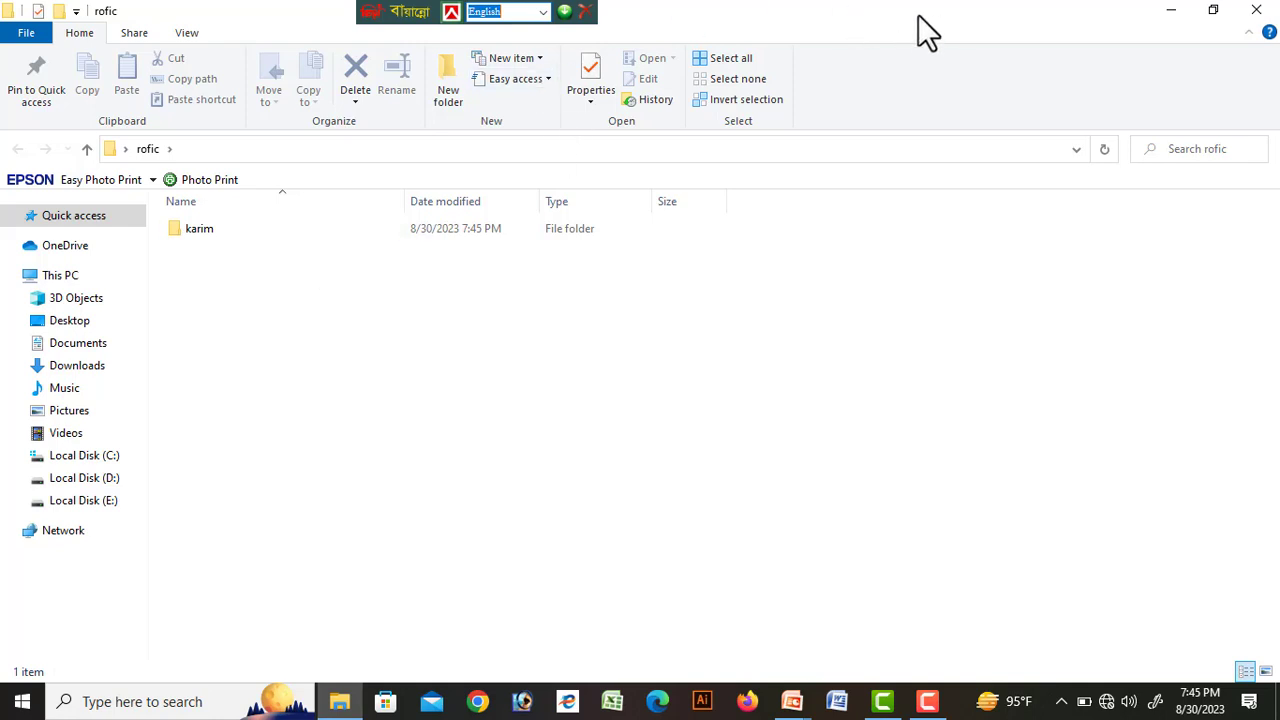
{"action": "left_click", "coordinate": [1262, 20]}
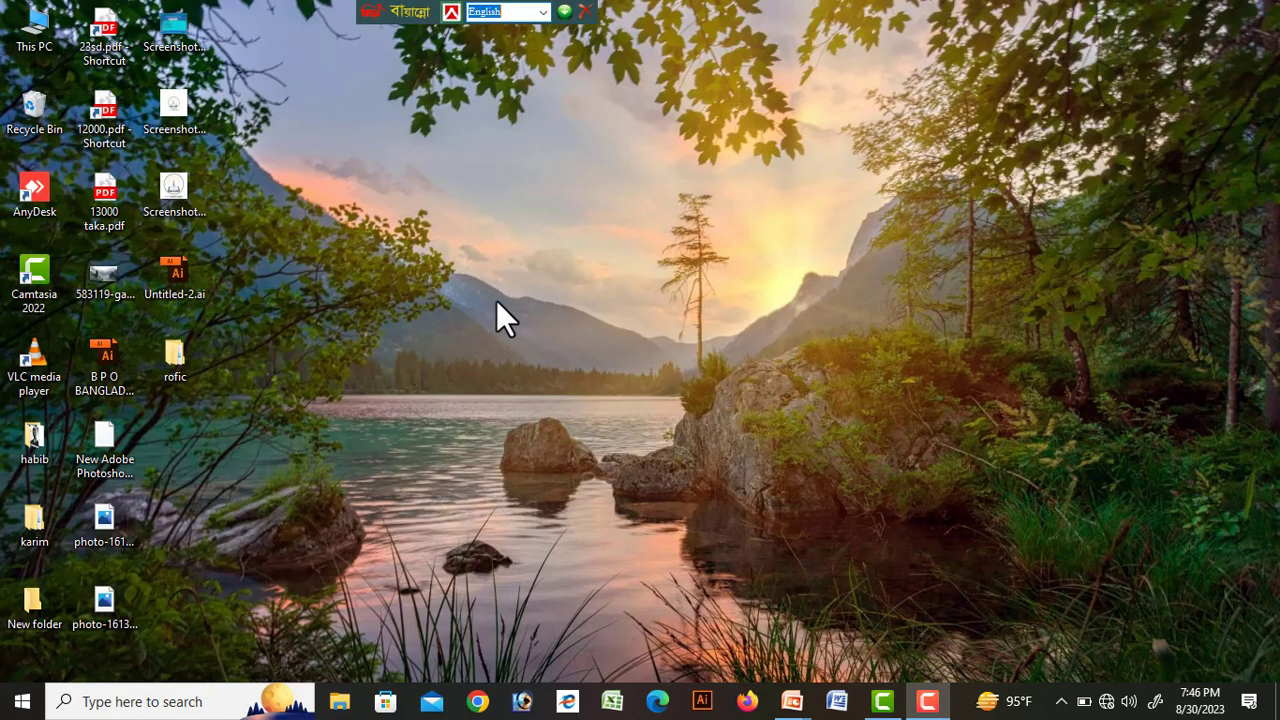
Open the desktop's display settings and raise the brightness of the built-in display.
{"action": "right_click", "coordinate": [476, 153]}
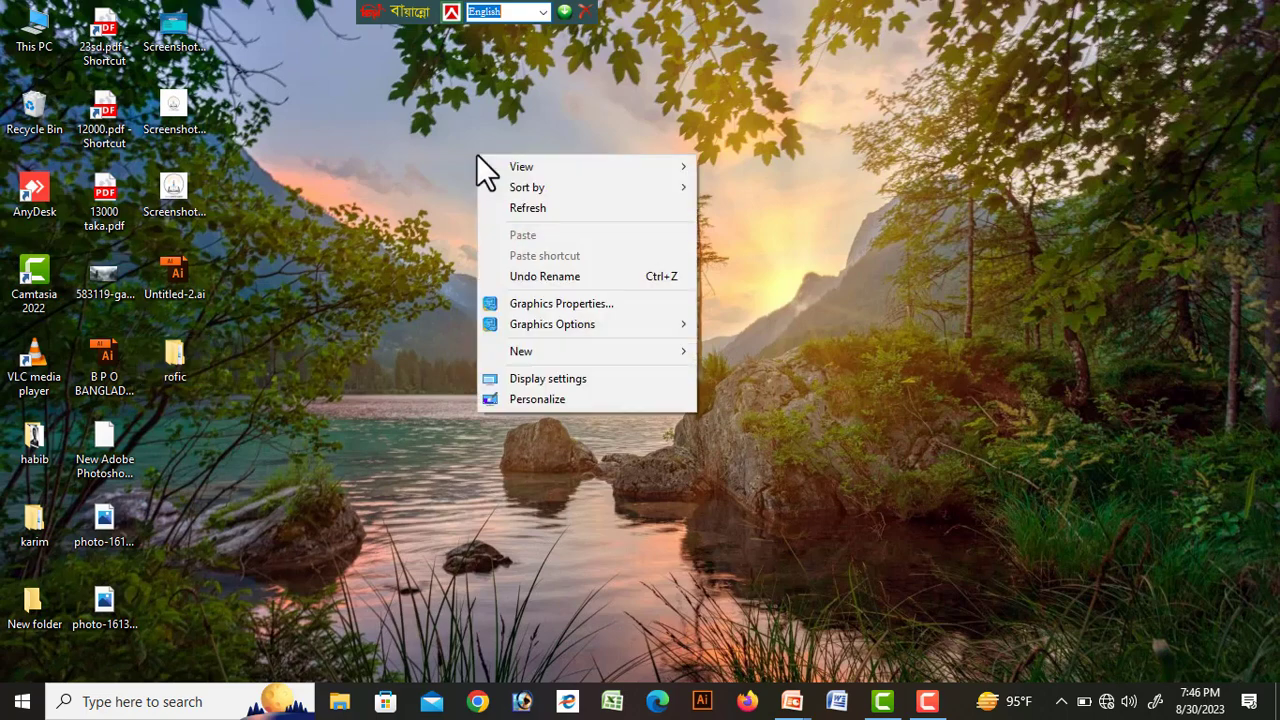
{"action": "mouse_move", "coordinate": [521, 172]}
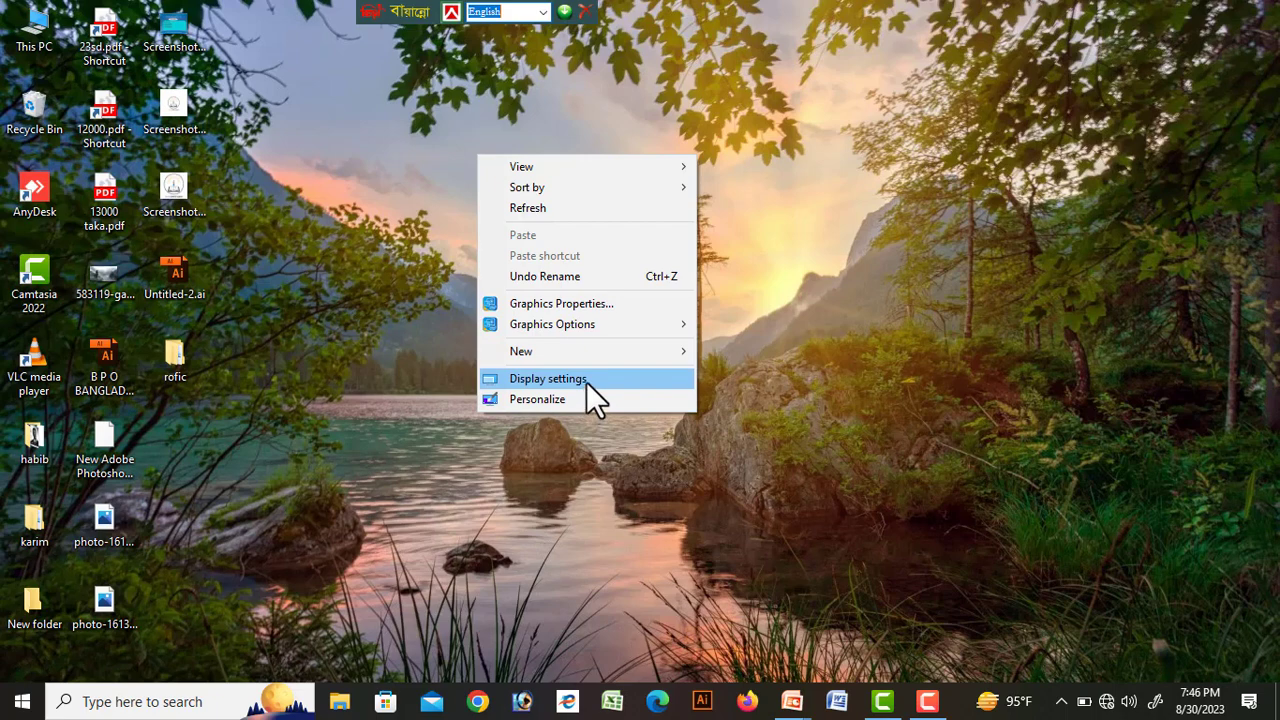
{"action": "left_click", "coordinate": [548, 379]}
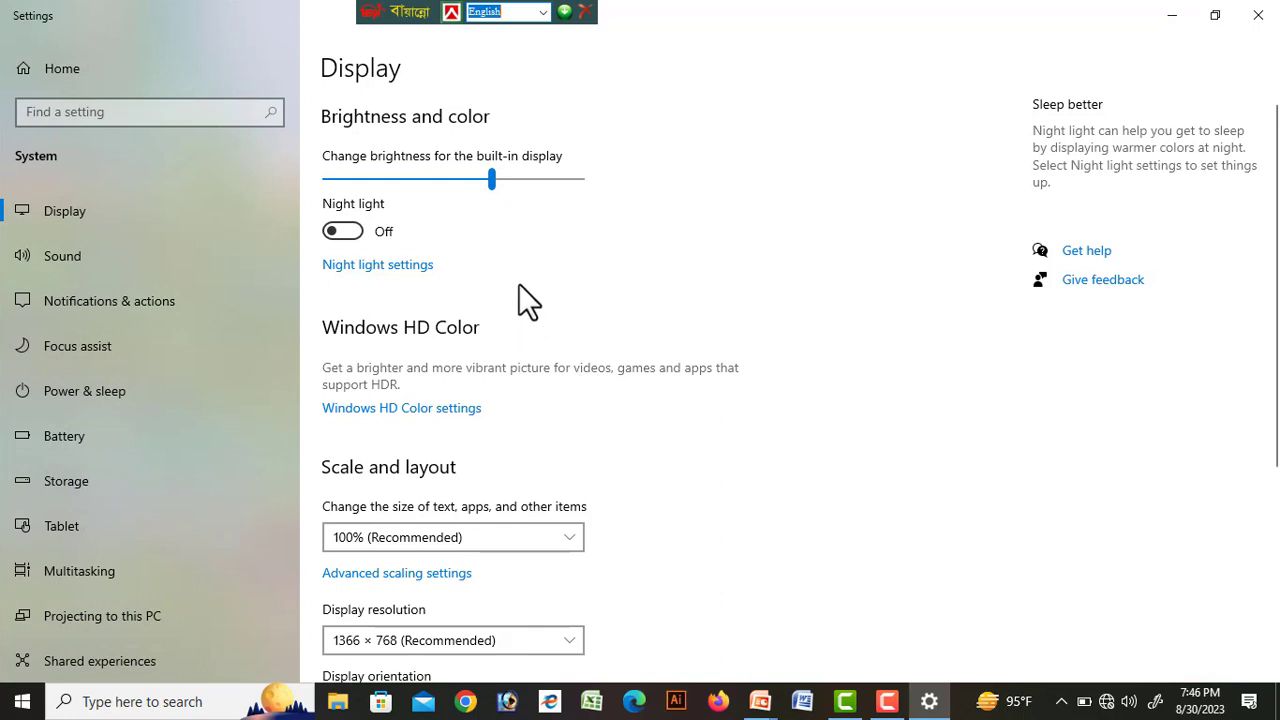
{"action": "left_click", "coordinate": [490, 172]}
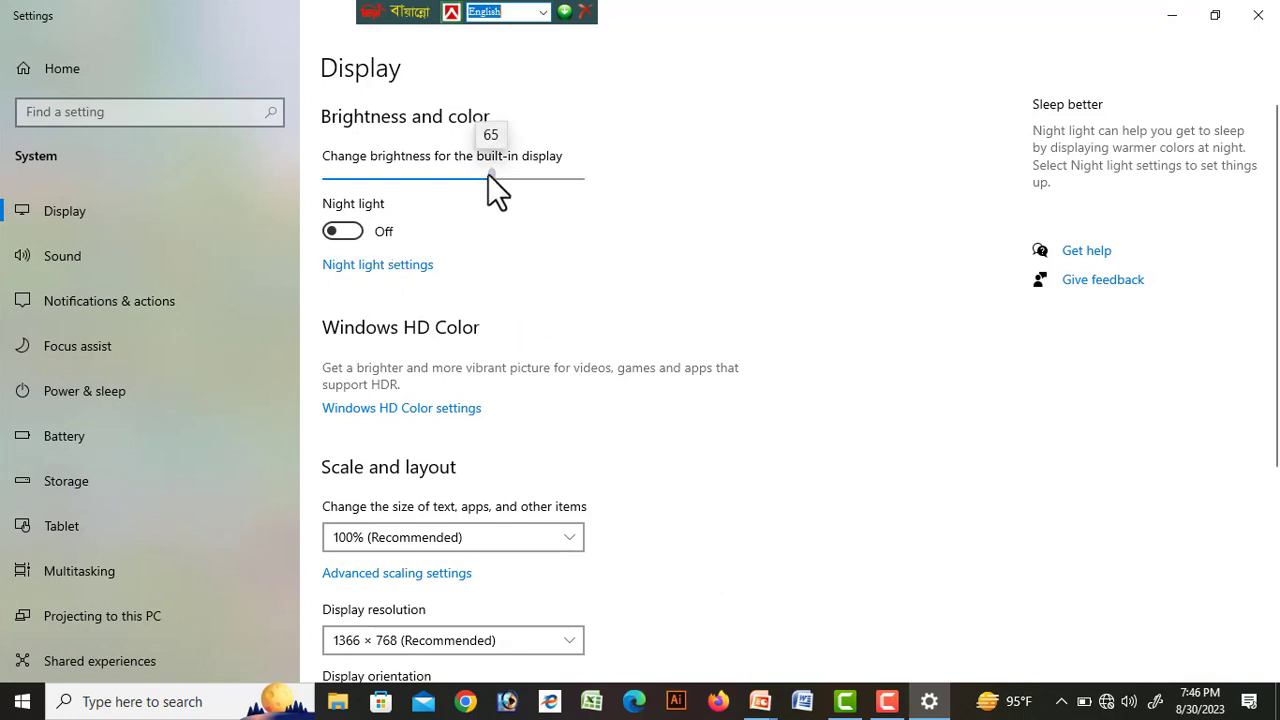
{"action": "left_click_drag", "start_coordinate": [488, 174], "coordinate": [615, 175]}
Look through the display scale and resolution options and the Notifications & actions and Battery settings pages.
{"action": "scroll", "coordinate": [590, 462], "scroll_direction": "down", "scroll_amount": 3}
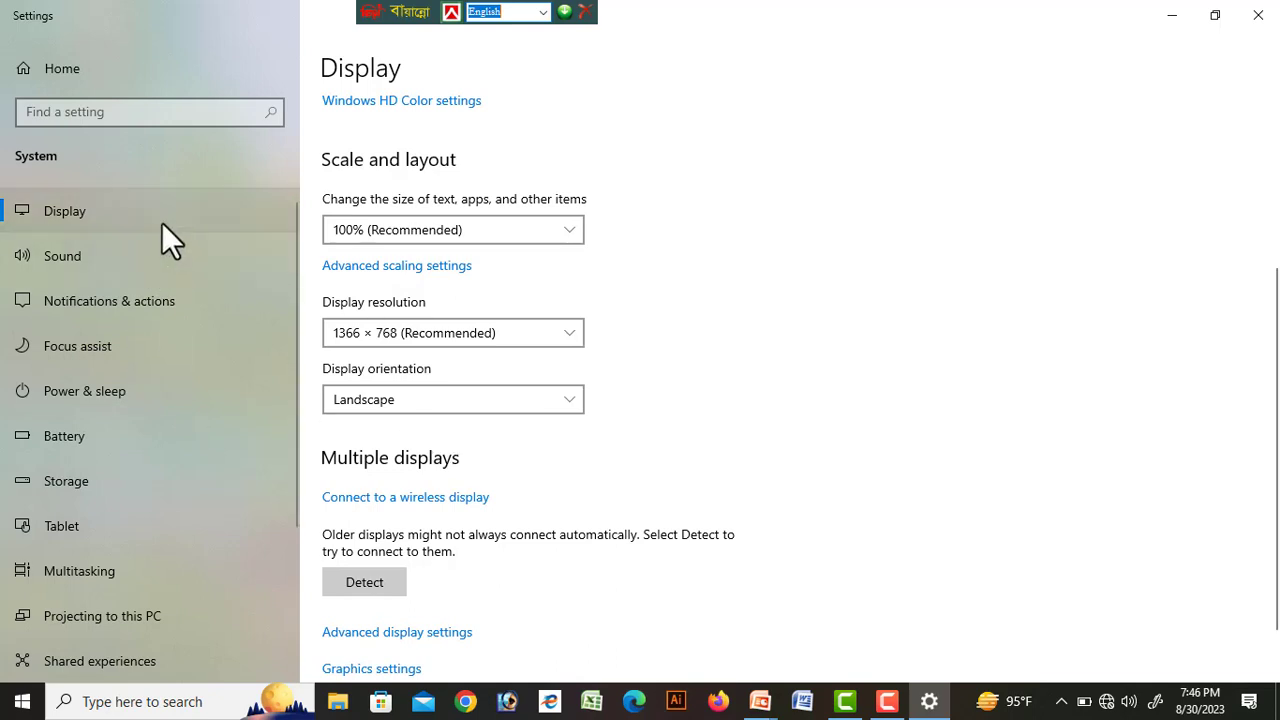
{"action": "left_click", "coordinate": [167, 298]}
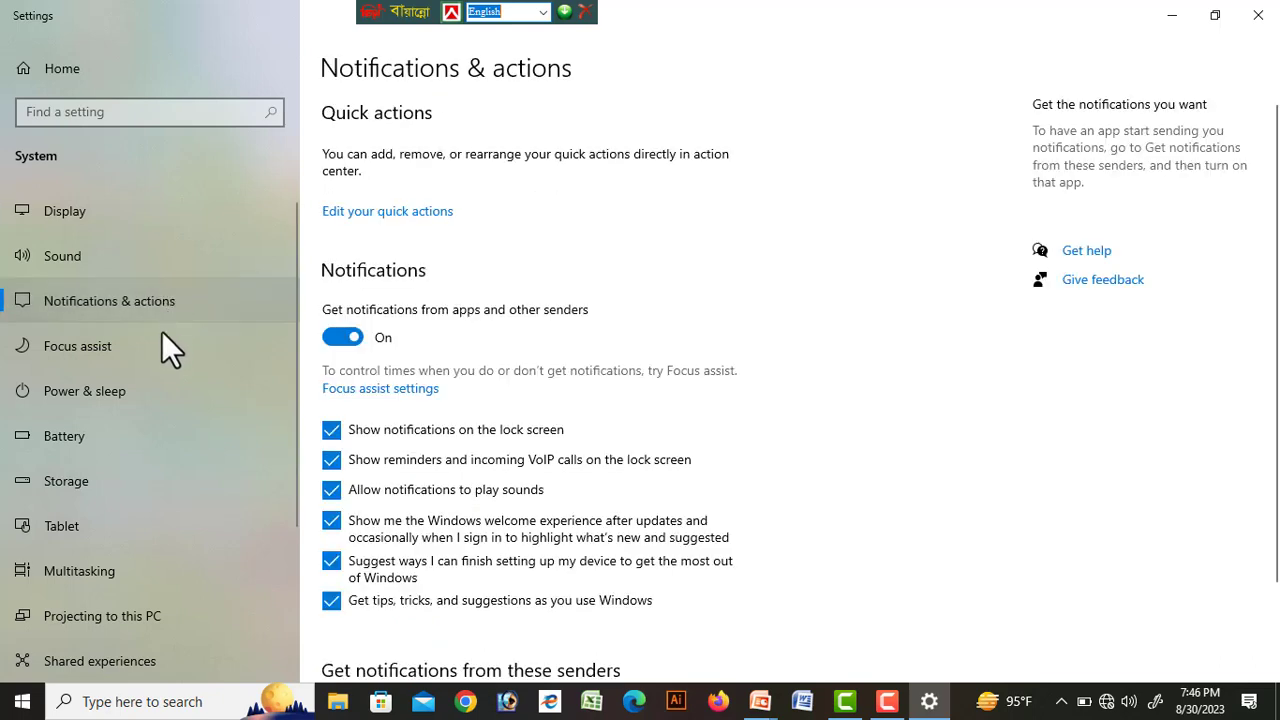
{"action": "left_click", "coordinate": [151, 445]}
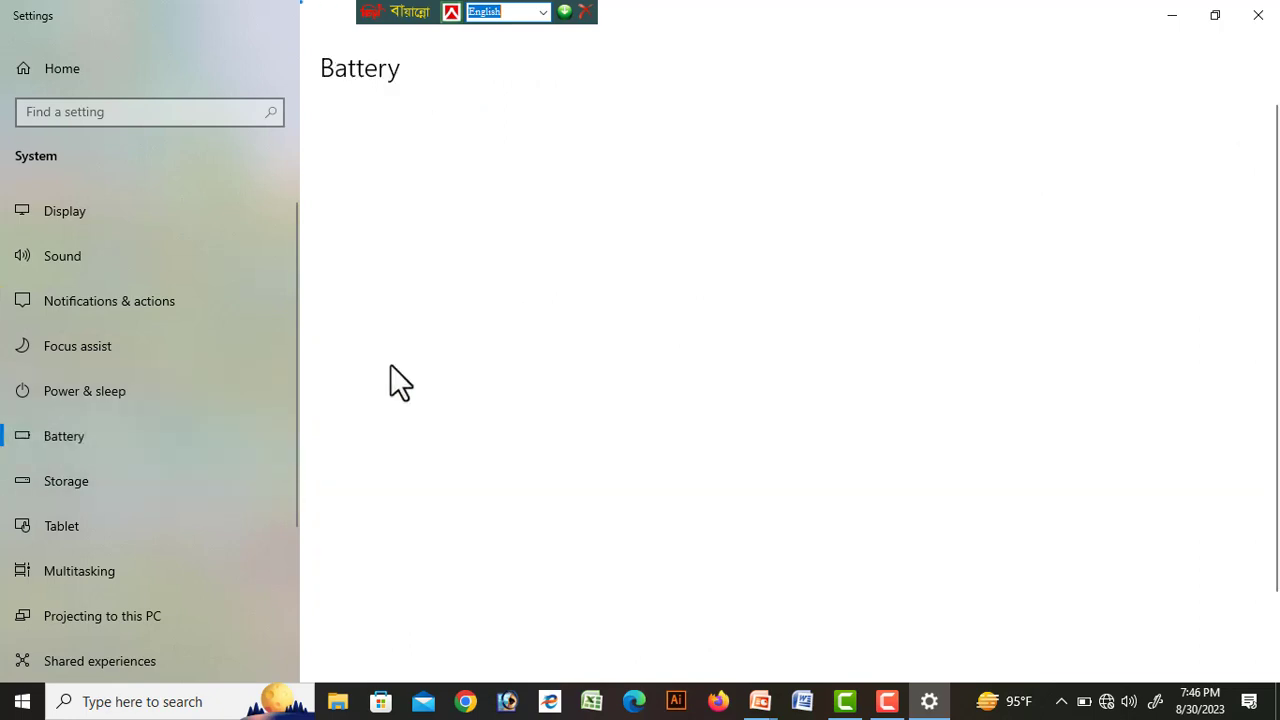
Review the Display and Sound pages of the system settings and close the Settings window.
{"action": "left_click", "coordinate": [162, 205]}
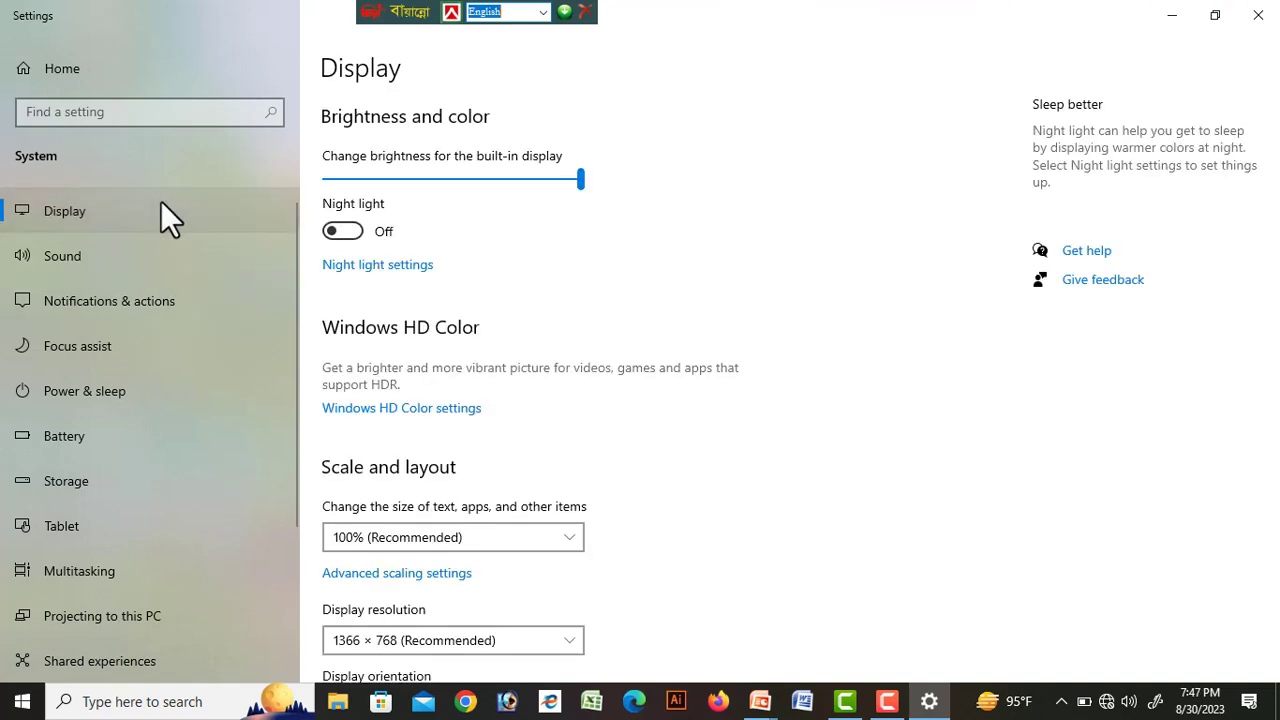
{"action": "left_click", "coordinate": [151, 256]}
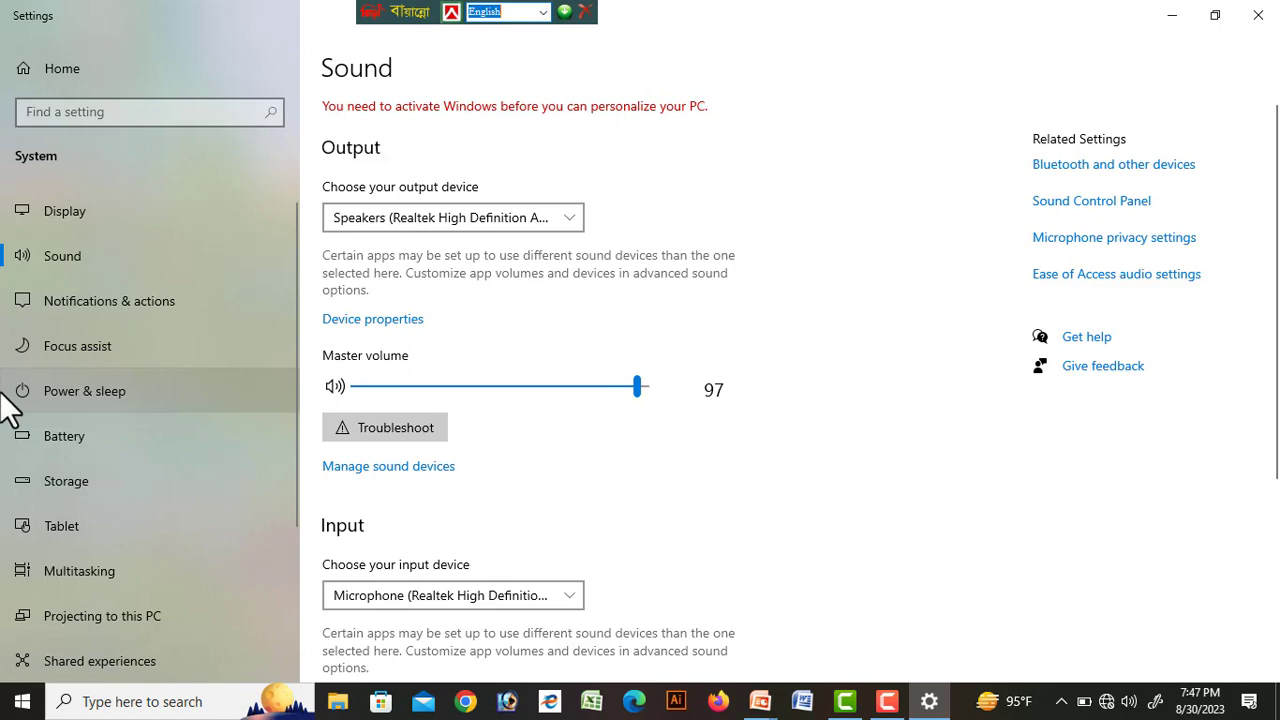
{"action": "left_click", "coordinate": [1256, 14]}
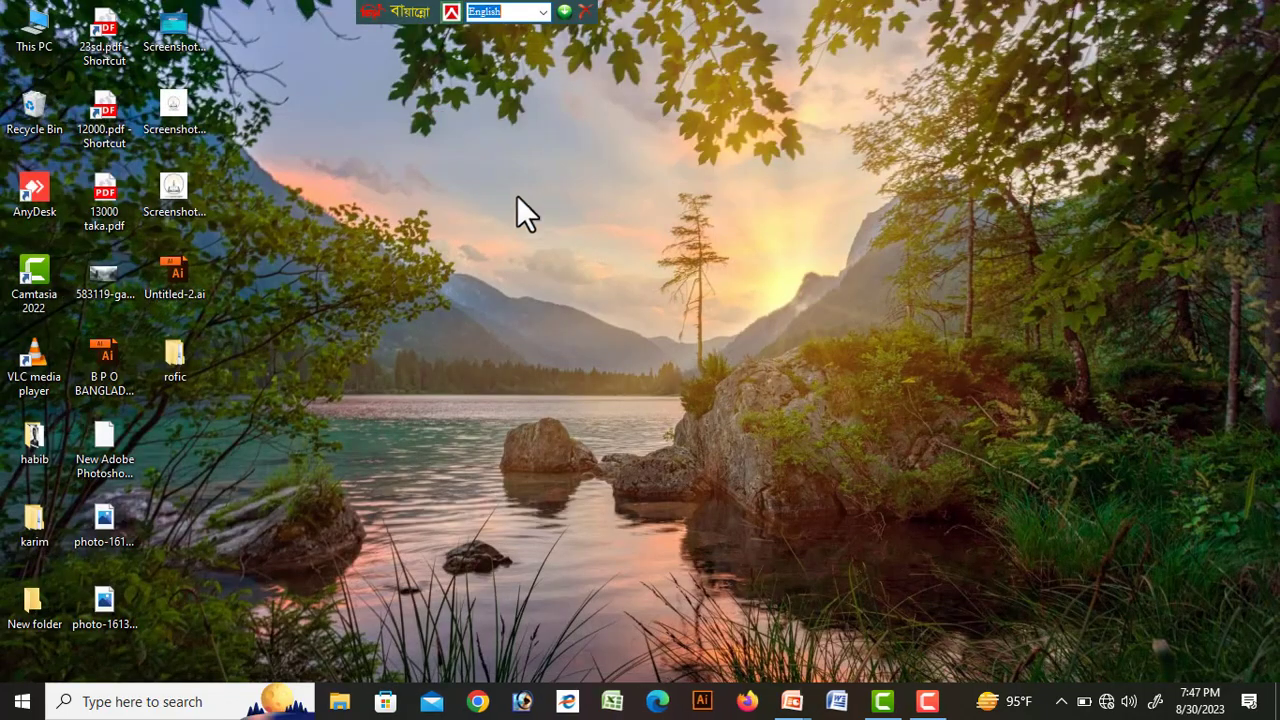
Open the desktop's personalization settings, look through the Background, Colors, Themes and Fonts pages, and close the window.
{"action": "right_click", "coordinate": [486, 157]}
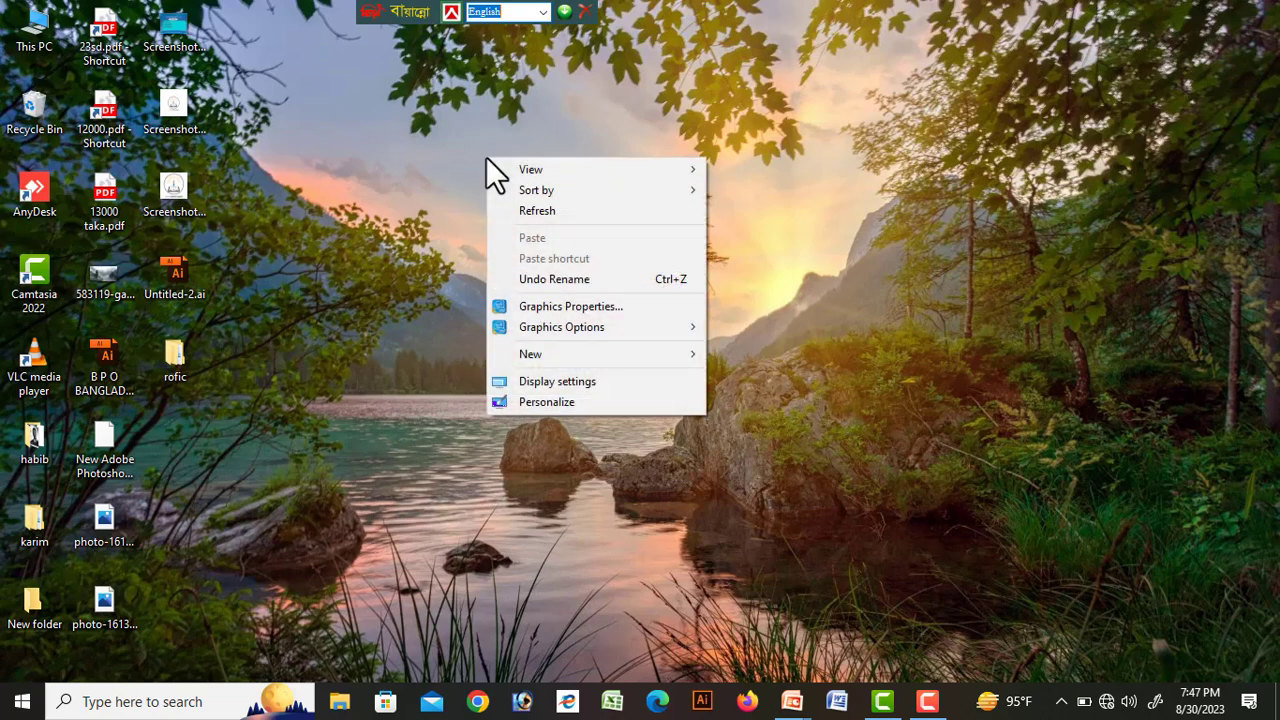
{"action": "left_click", "coordinate": [577, 402]}
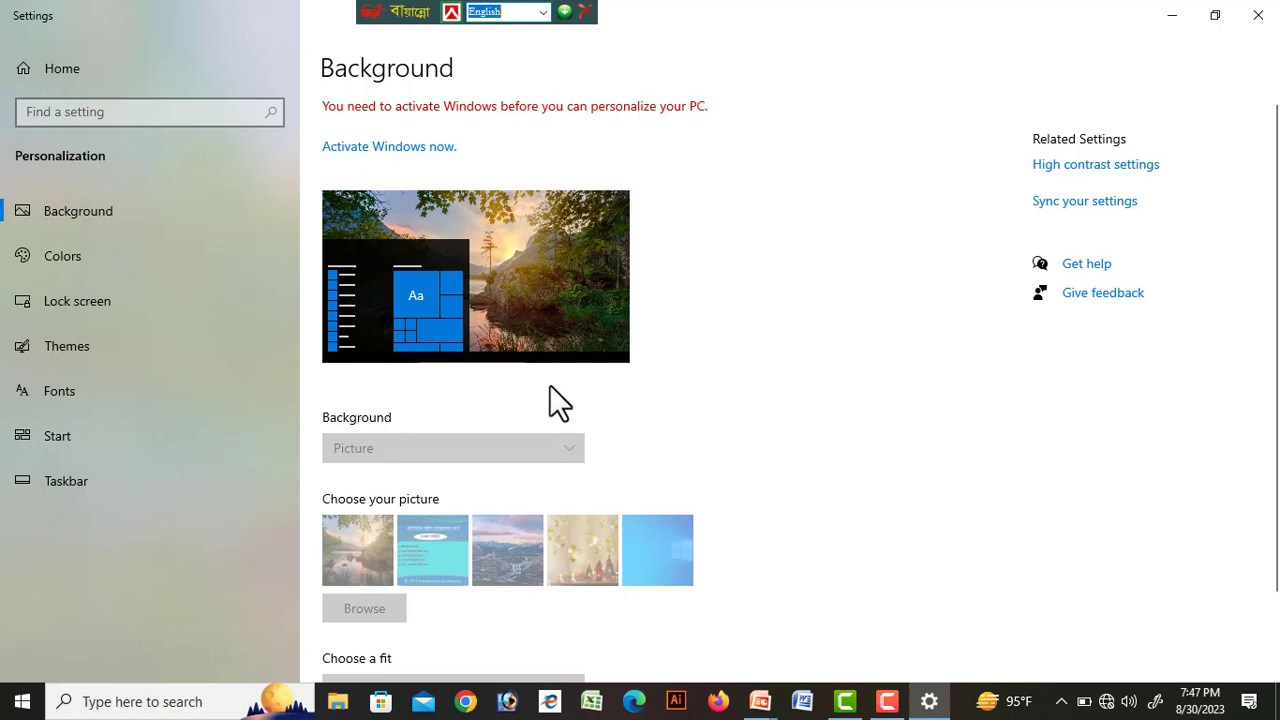
{"action": "left_click", "coordinate": [103, 258]}
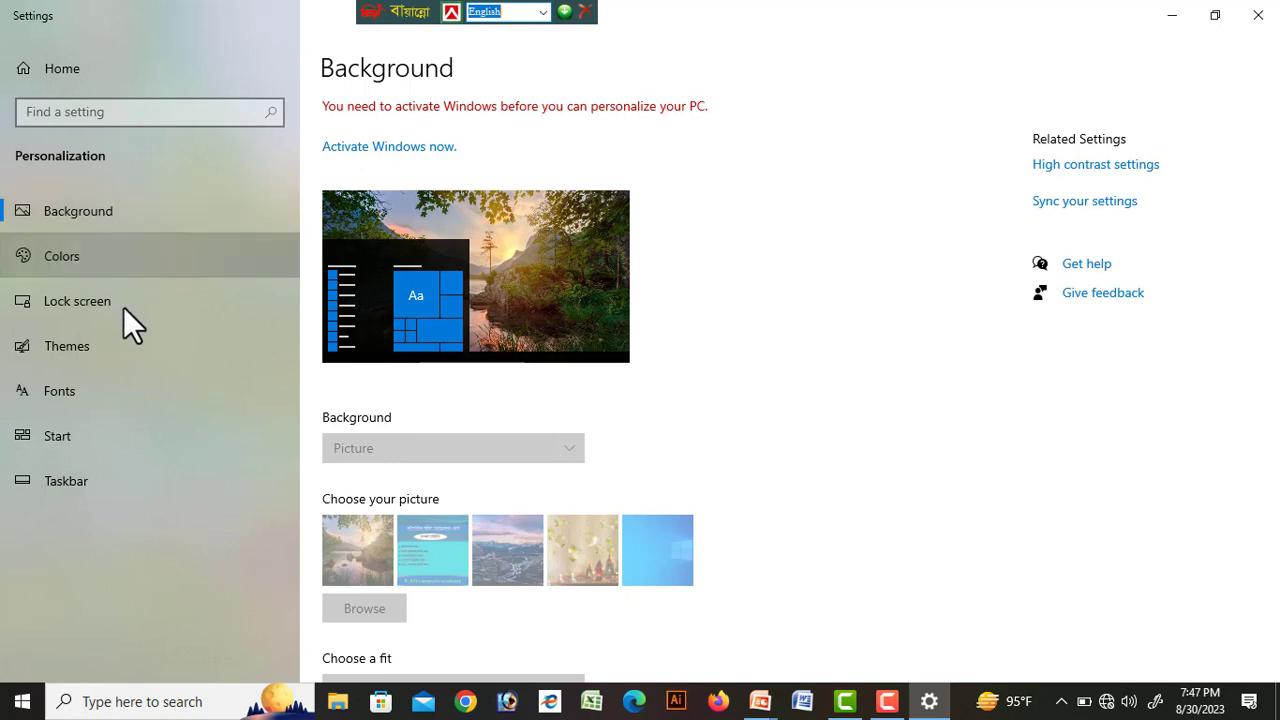
{"action": "left_click", "coordinate": [118, 362]}
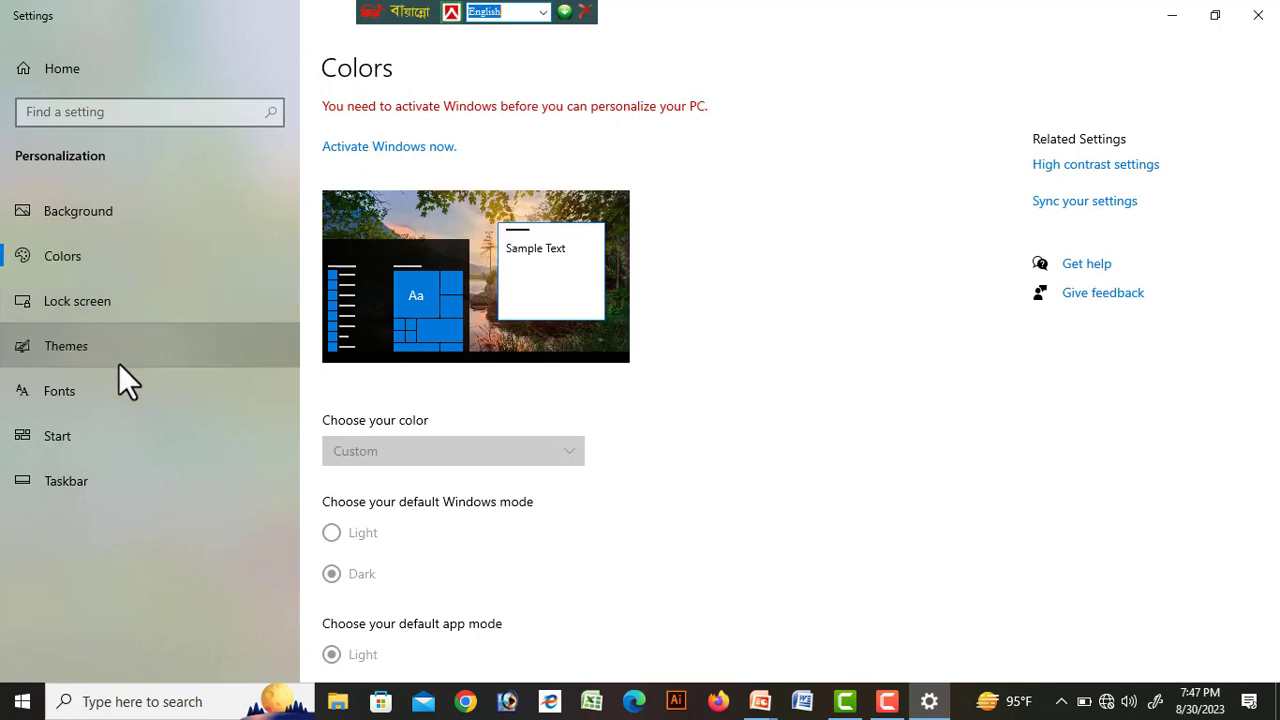
{"action": "left_click", "coordinate": [117, 392]}
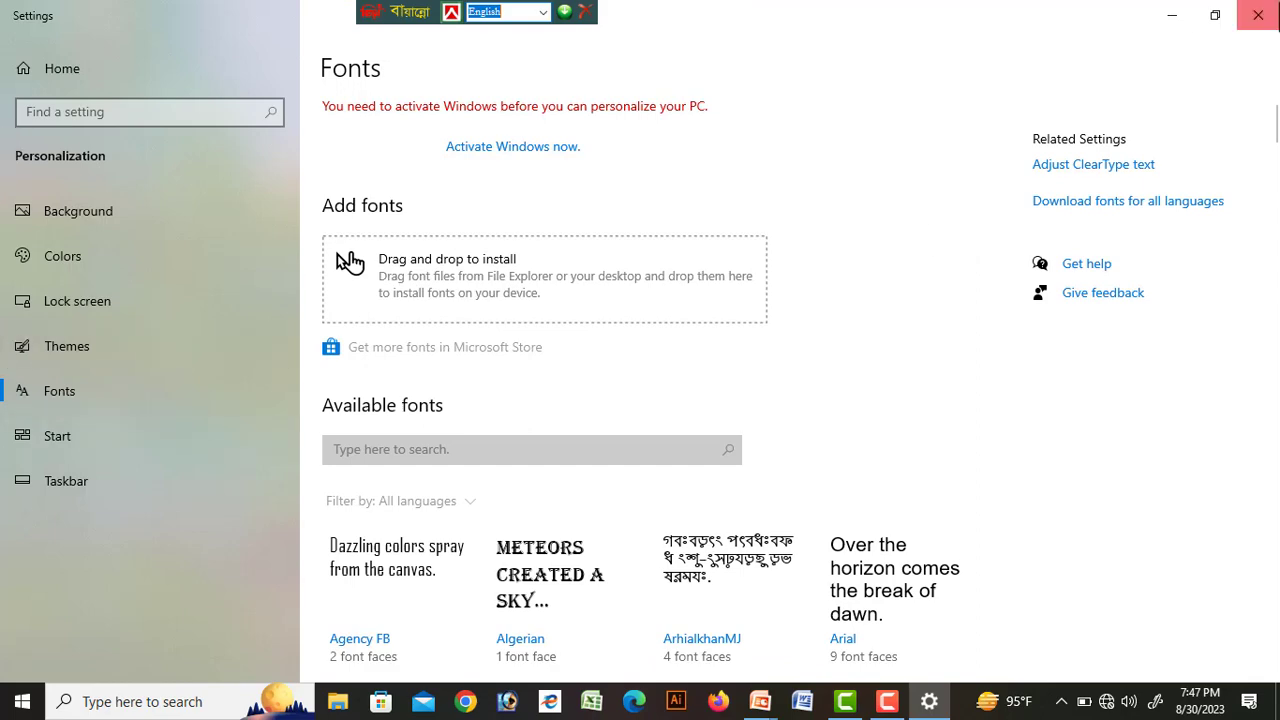
{"action": "left_click", "coordinate": [1258, 15]}
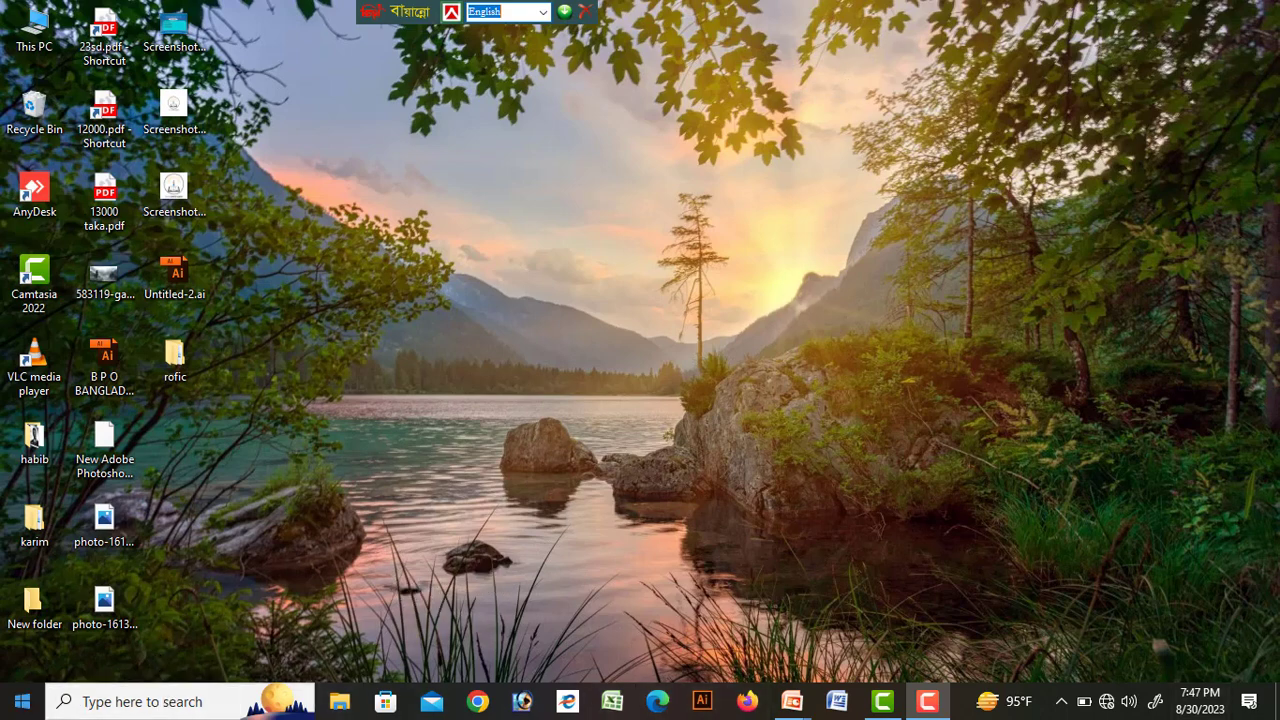
Bring up the computer's power options for sleeping, shutting down or restarting.
{"action": "left_click", "coordinate": [22, 705]}
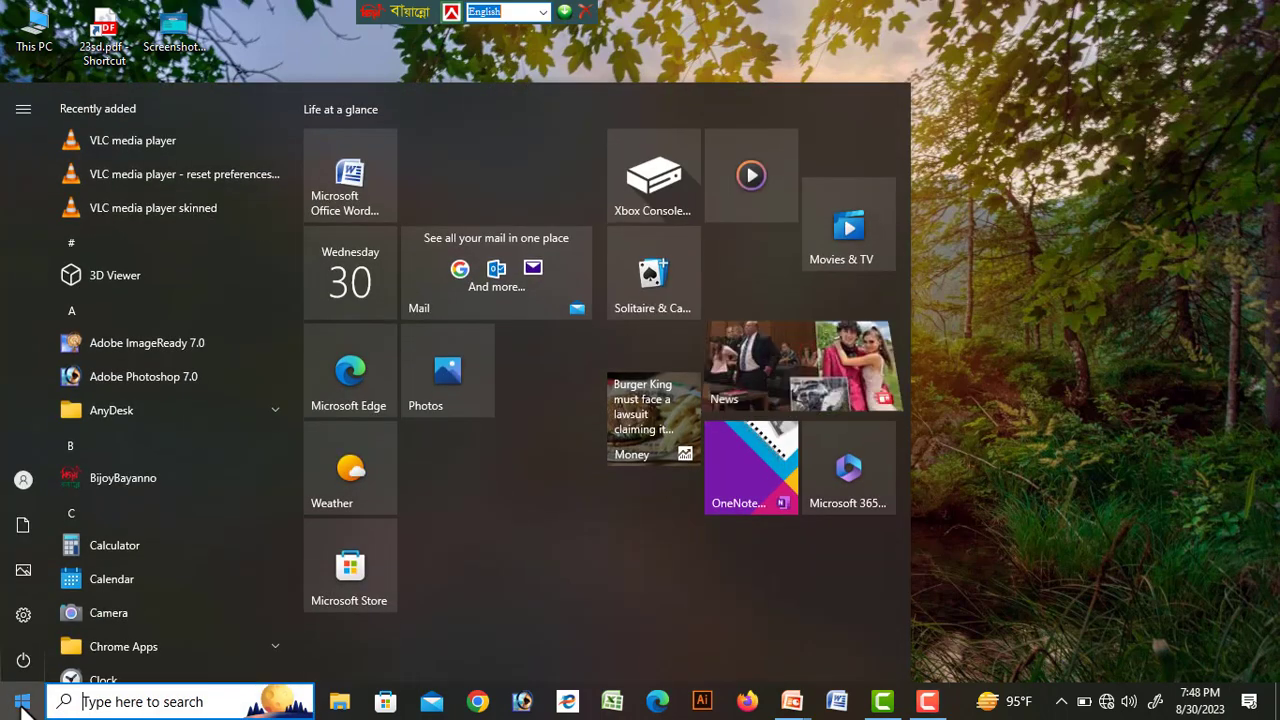
{"action": "mouse_move", "coordinate": [21, 672]}
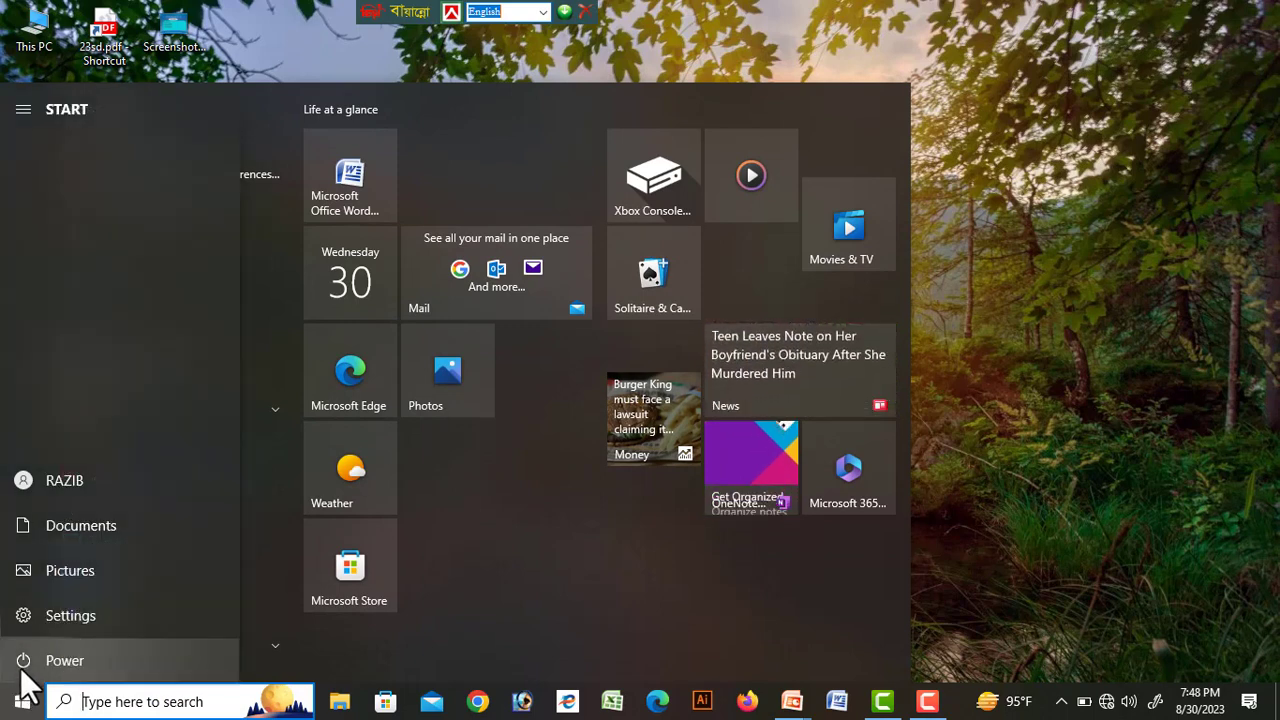
{"action": "left_click", "coordinate": [21, 668]}
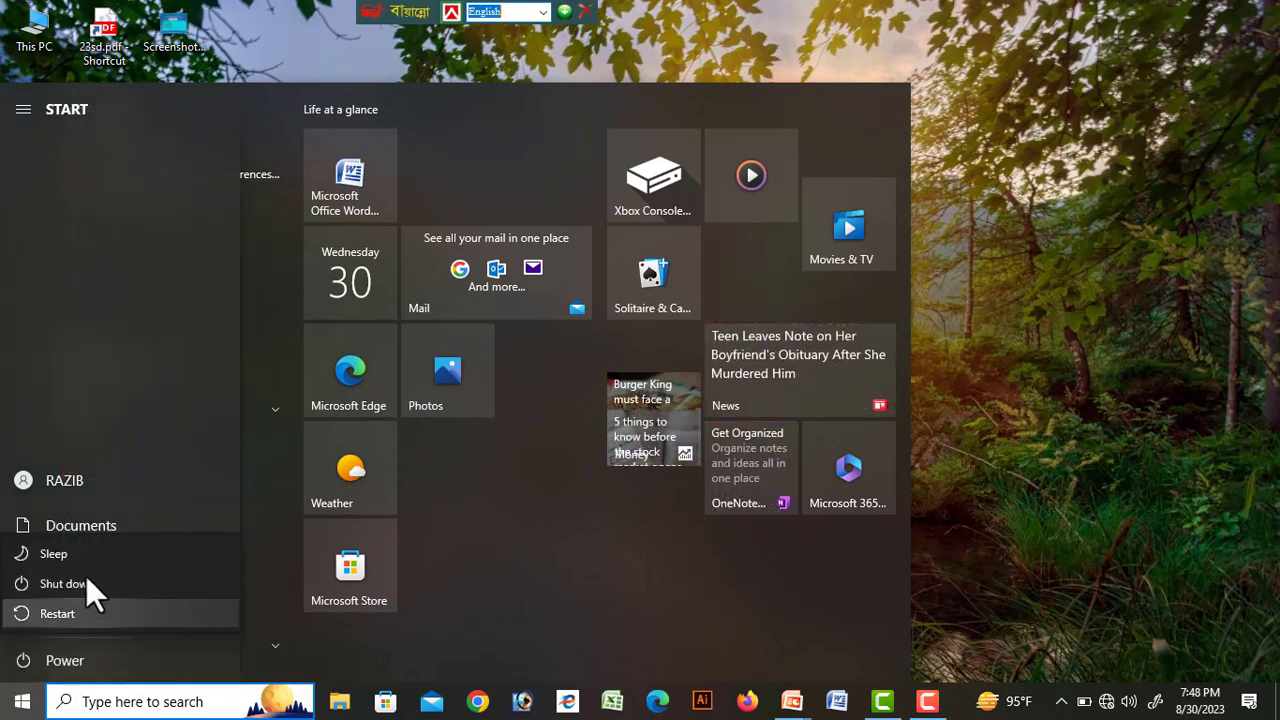